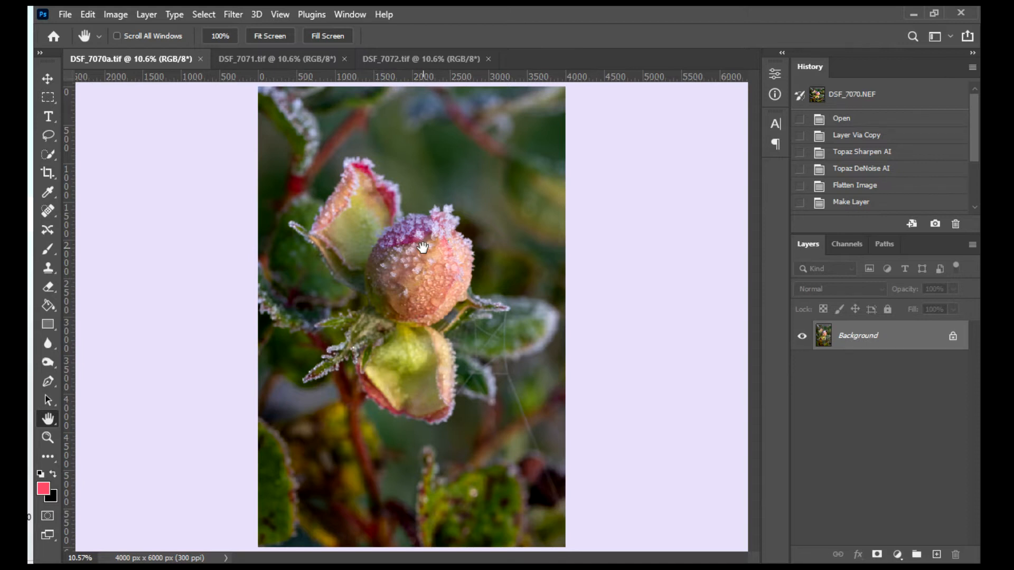
# - Examine the focus on the frosted central bud in DSF_7070a.tif at 25% zoom
pyautogui.click(48, 438)
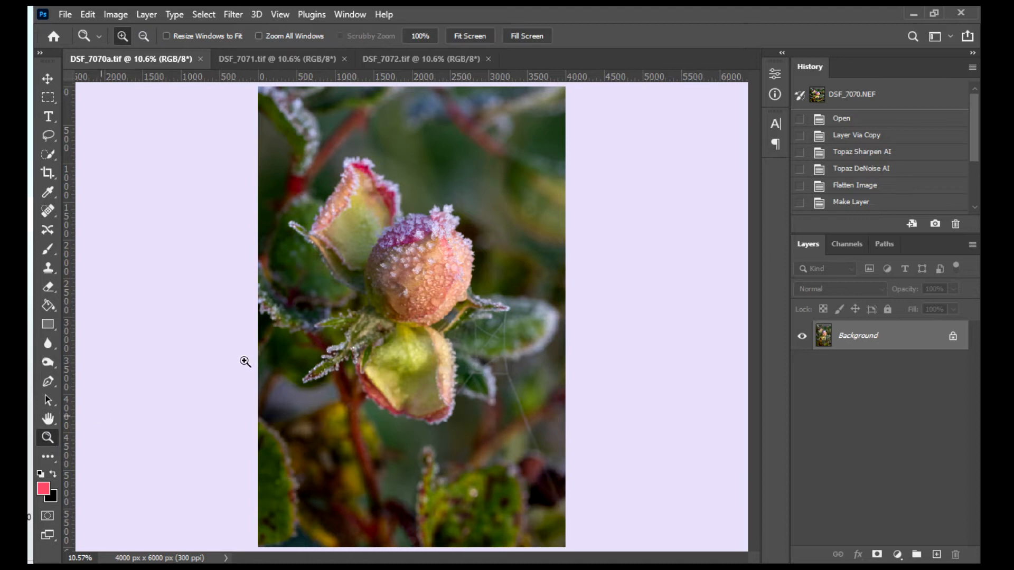
pyautogui.click(417, 256)
pyautogui.click(418, 256)
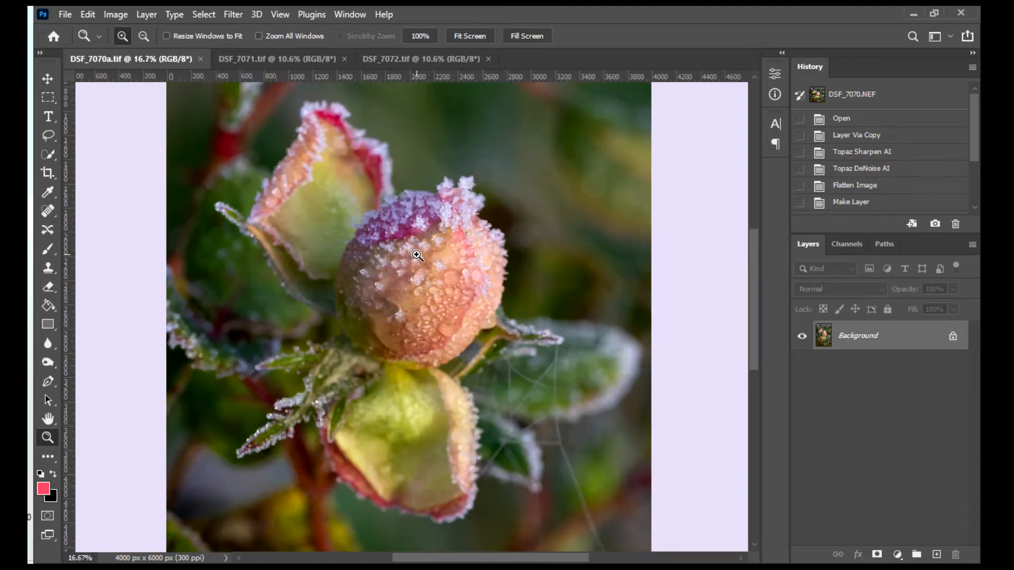
pyautogui.click(418, 255)
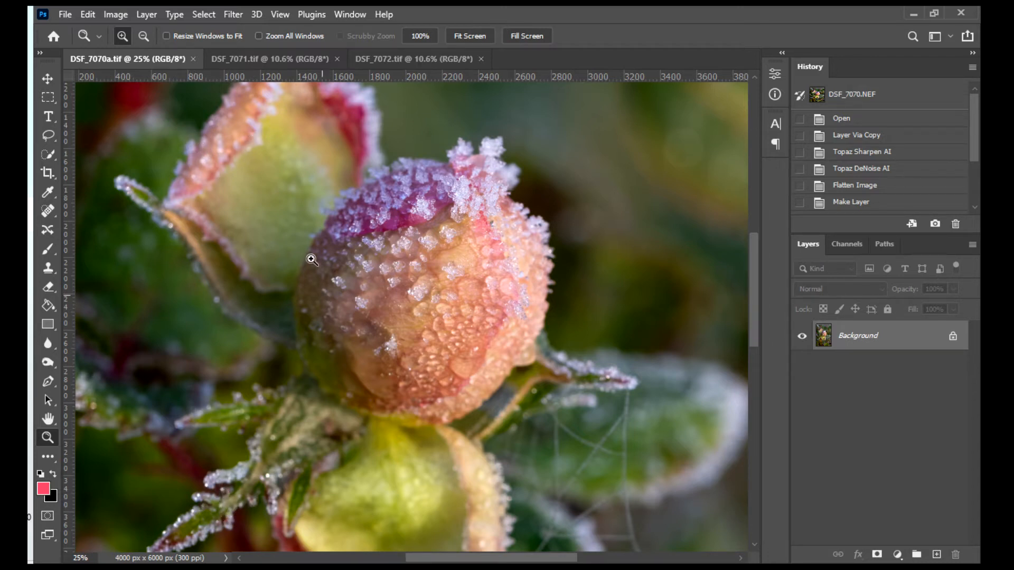
# - Examine the sharpness of the central and upper buds in DSF_7071.tif and compare them with DSF_7070a.tif at 25% zoom
pyautogui.click(288, 59)
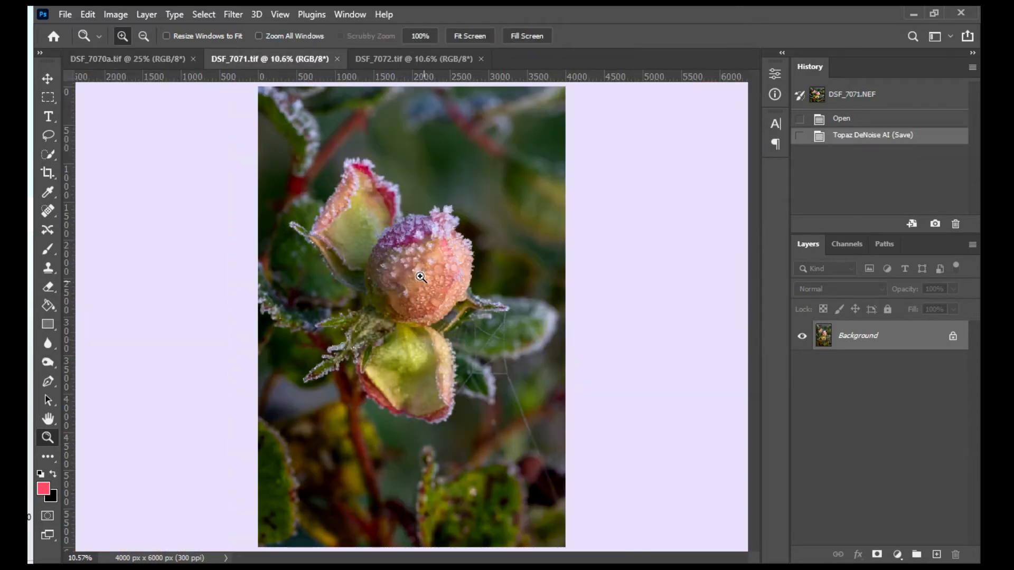
pyautogui.click(400, 264)
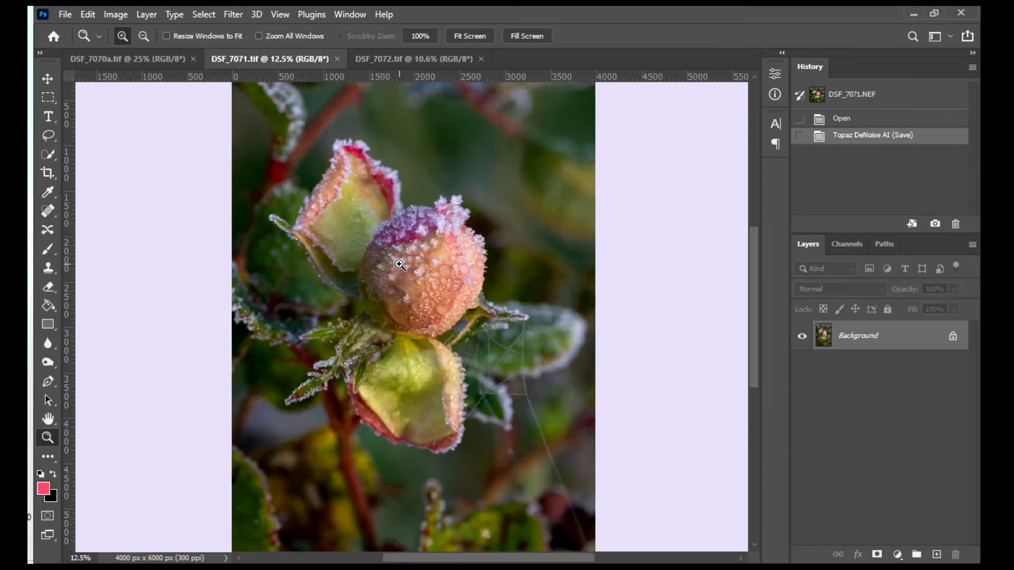
pyautogui.click(400, 264)
pyautogui.click(400, 265)
pyautogui.click(400, 264)
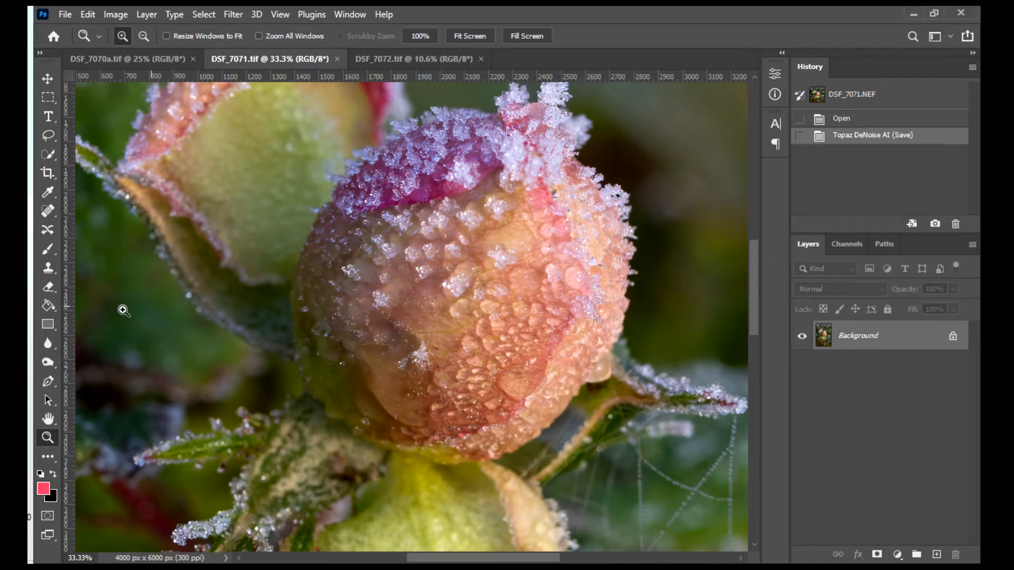
pyautogui.click(48, 419)
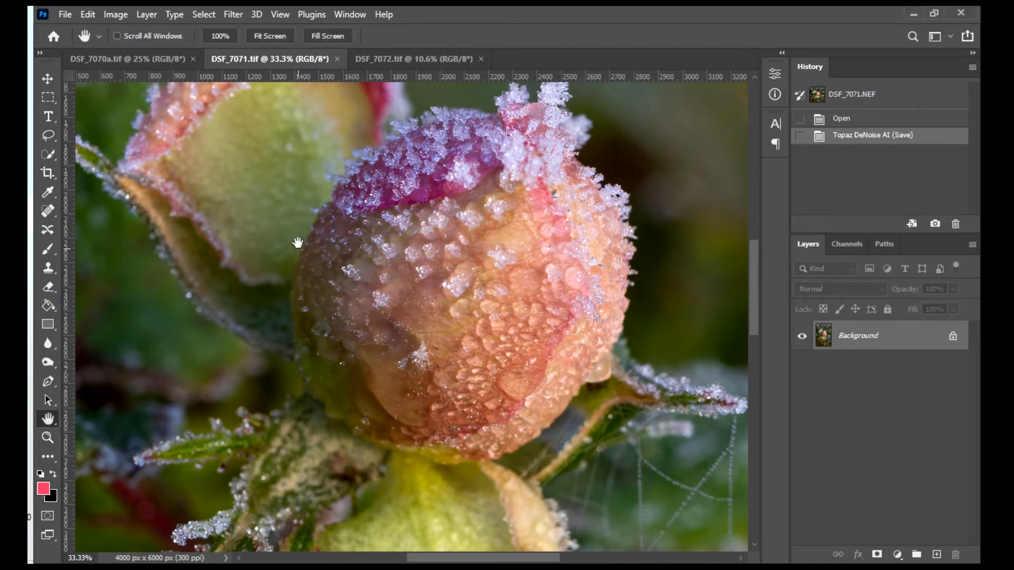
pyautogui.moveTo(288, 245); pyautogui.dragTo(314, 368)
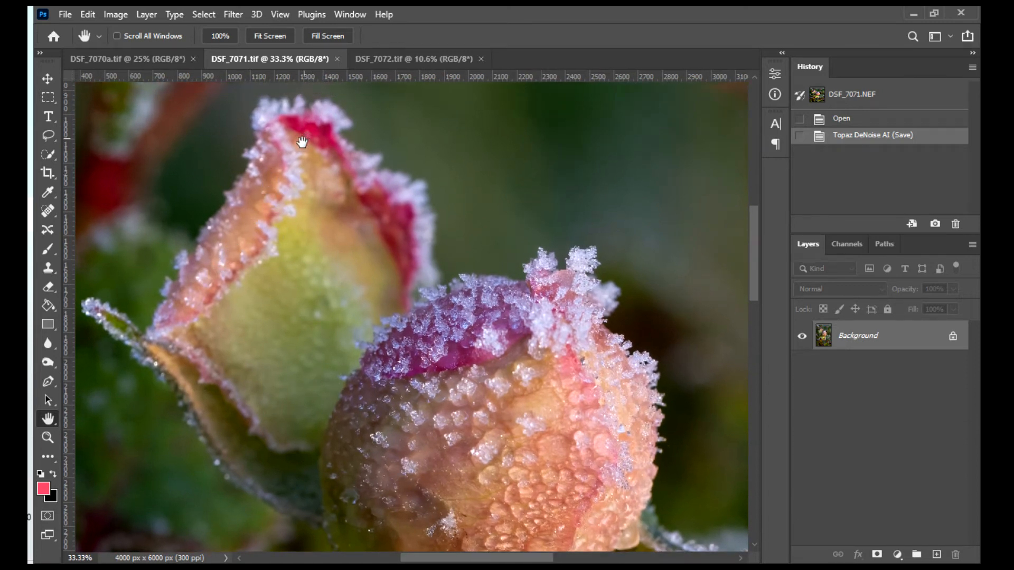
pyautogui.hotkey('ctrl', '-')
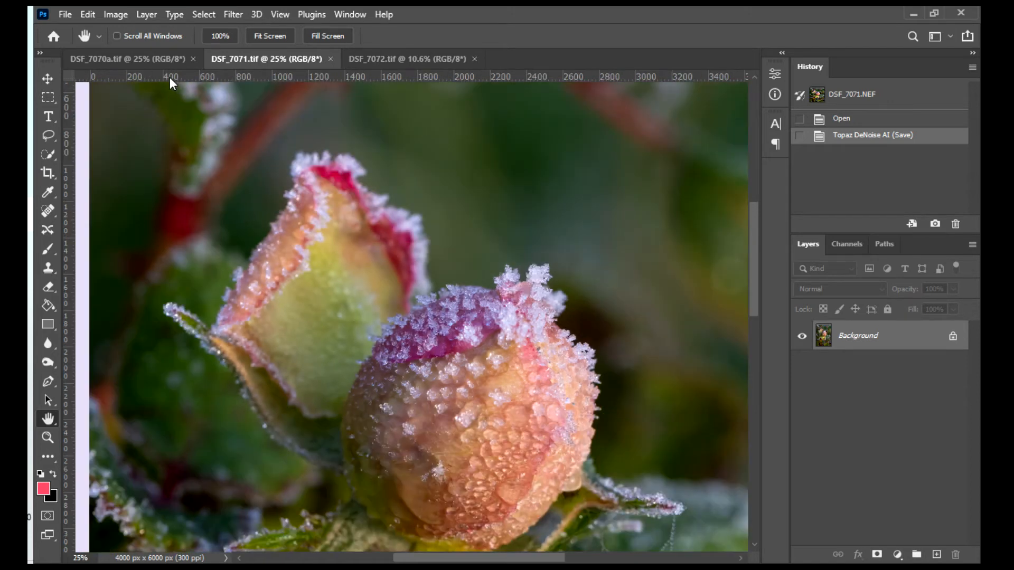
pyautogui.click(160, 58)
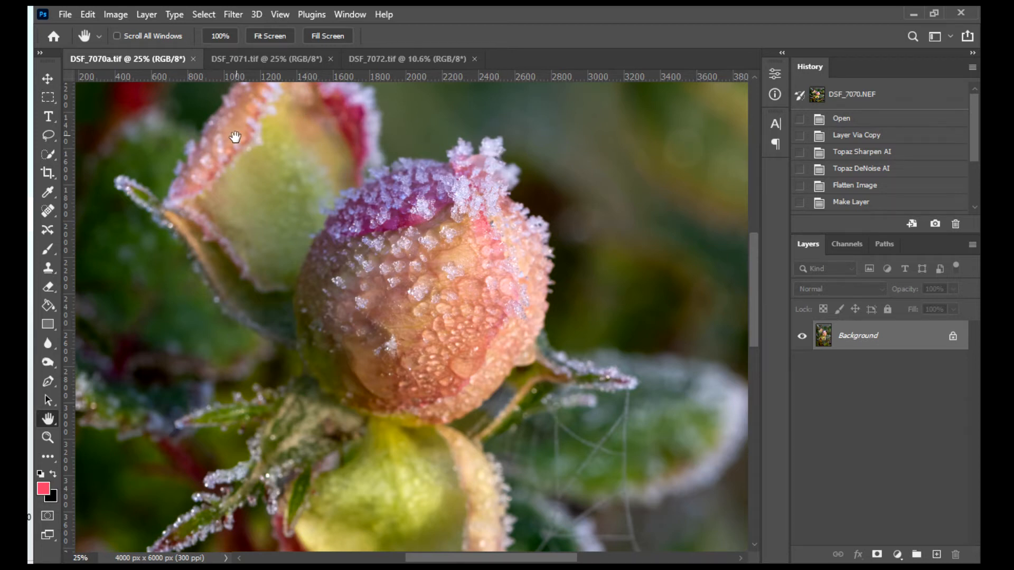
pyautogui.click(240, 60)
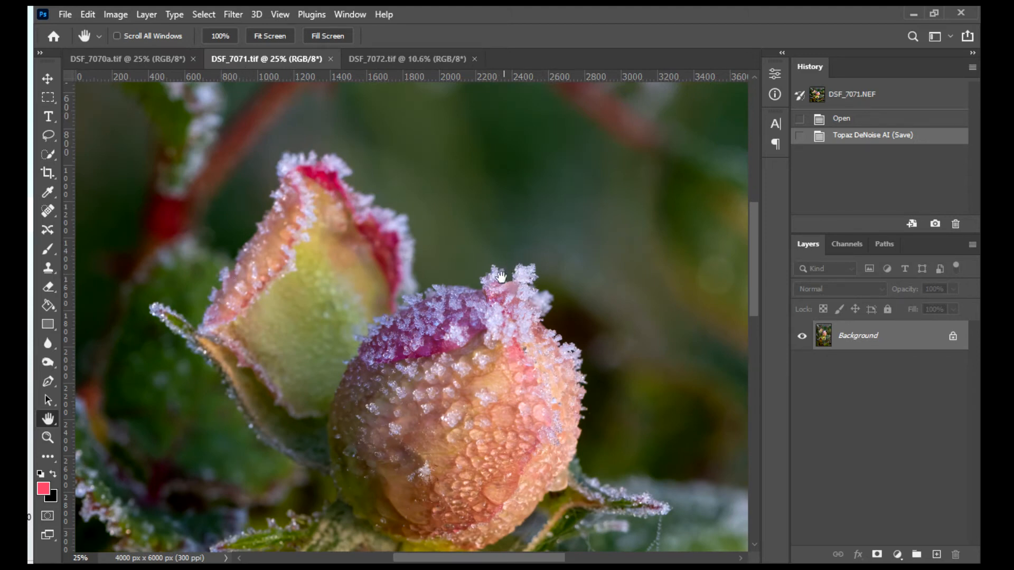
# - Examine the focus on the upper bud in DSF_7072.tif up close
pyautogui.click(409, 59)
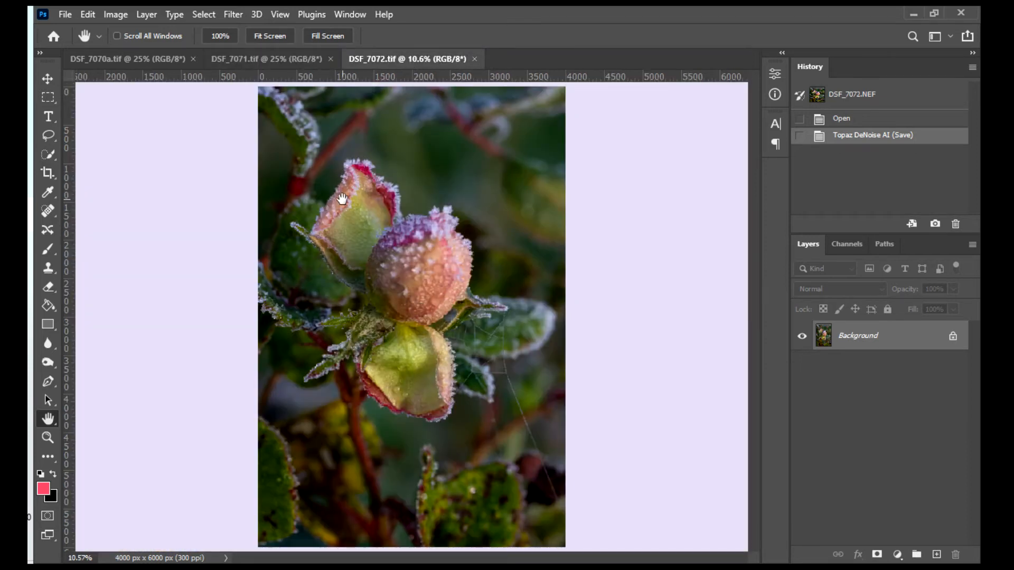
pyautogui.click(48, 437)
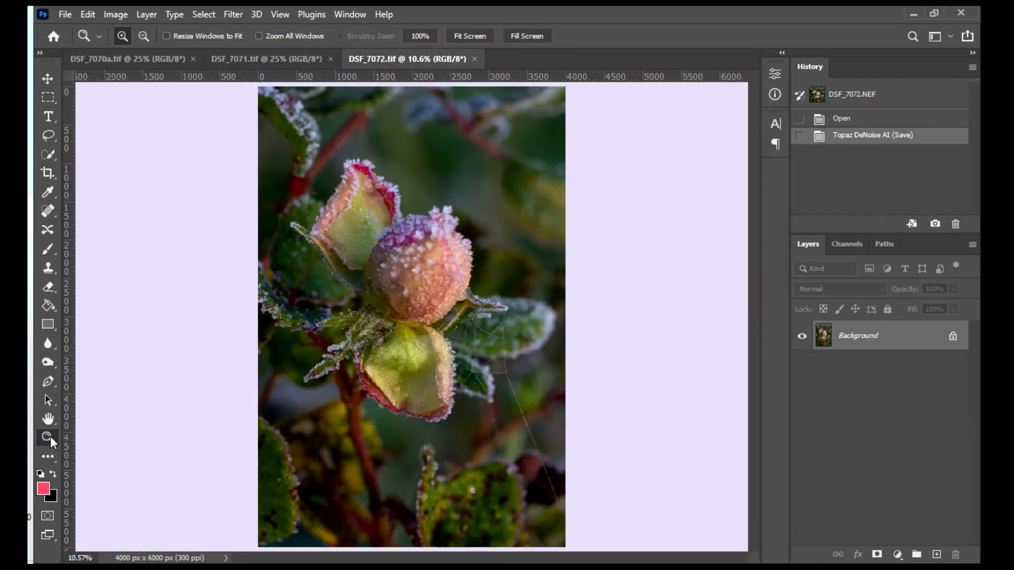
pyautogui.click(366, 190)
pyautogui.click(366, 190)
pyautogui.click(364, 189)
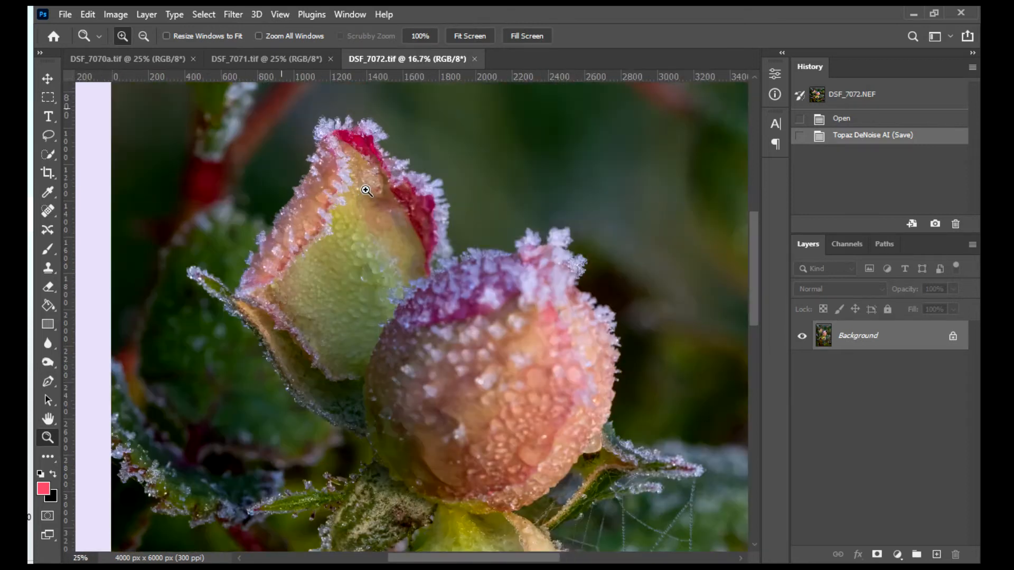
pyautogui.click(362, 188)
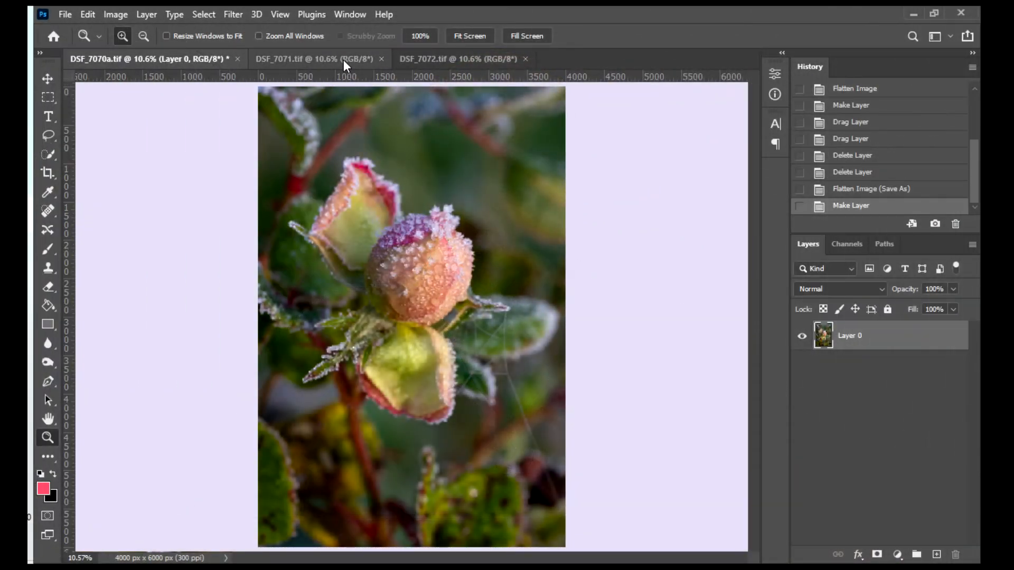
# - Unlock the Background layers of DSF_7071.tif and DSF_7072.tif to turn them into regular layers
pyautogui.click(343, 59)
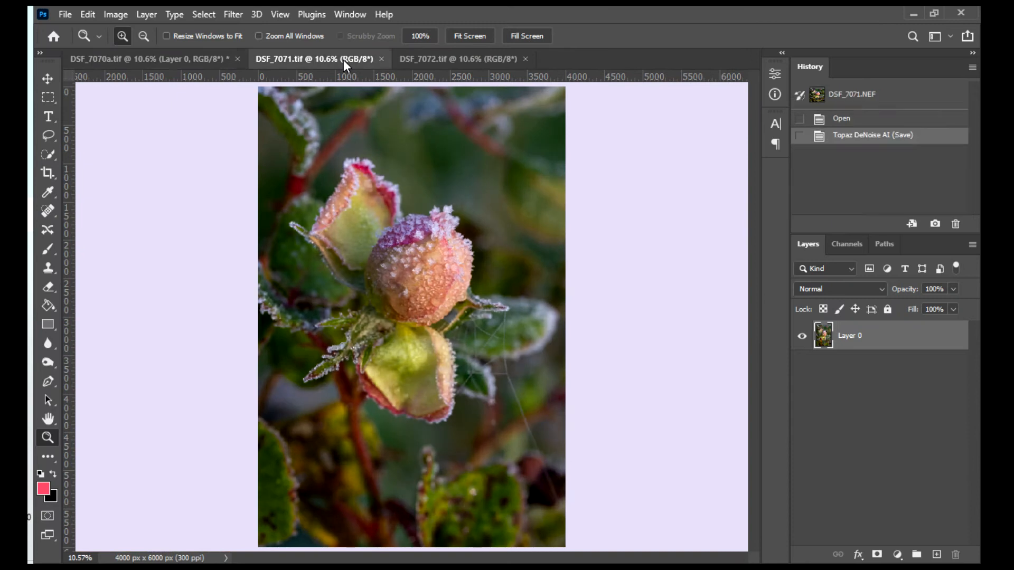
pyautogui.click(953, 336)
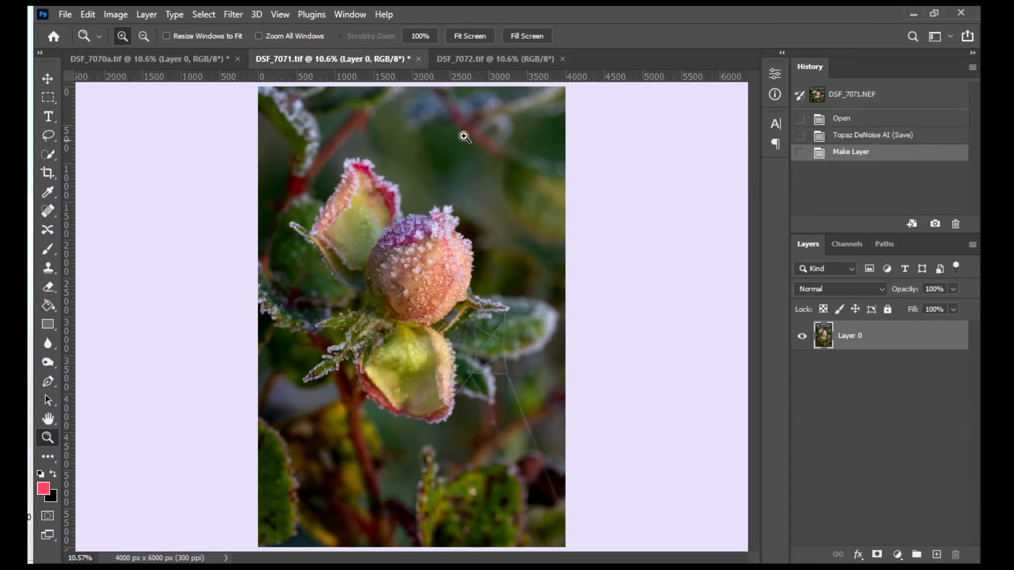
pyautogui.click(462, 58)
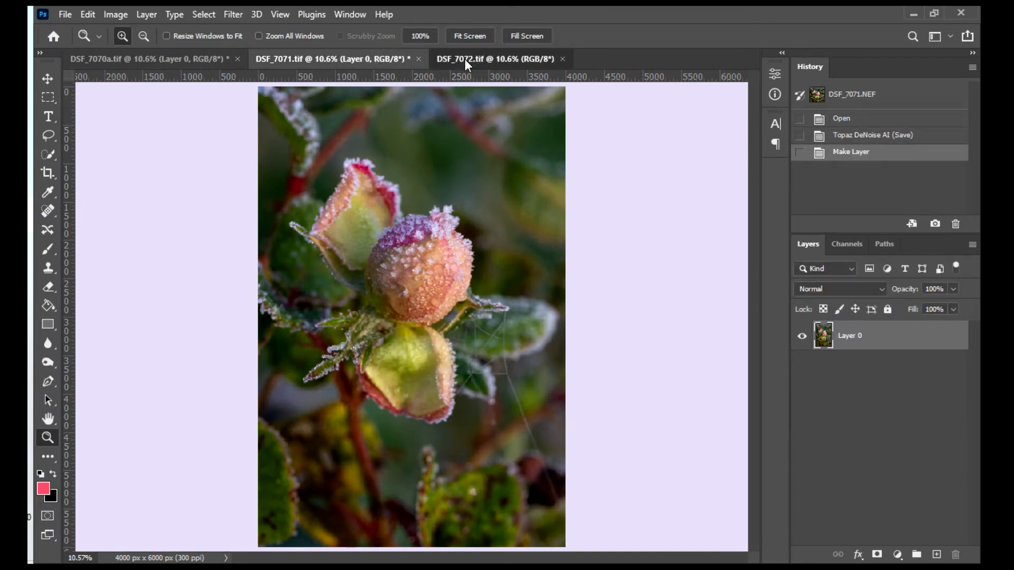
pyautogui.click(953, 336)
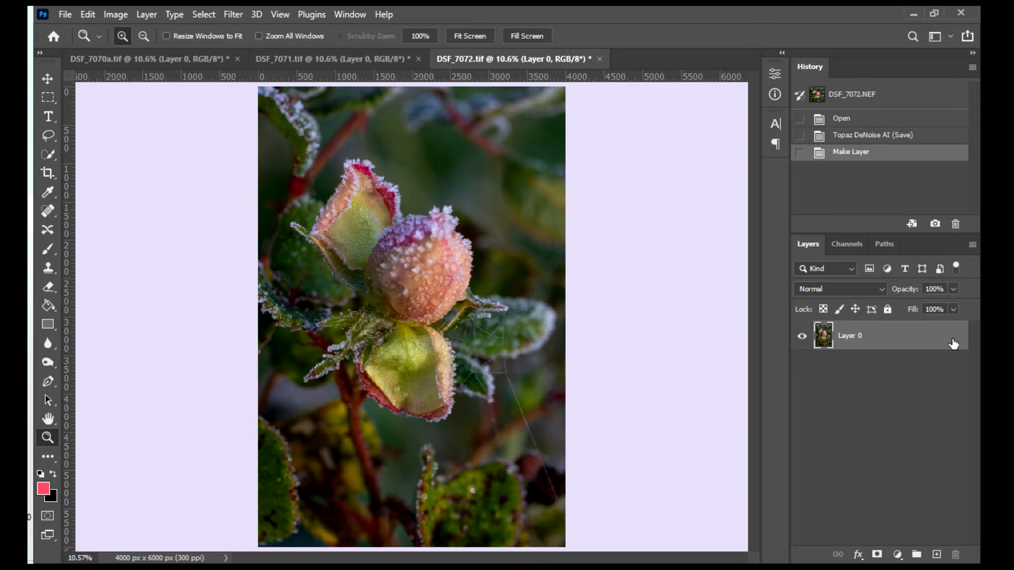
# - Copy the DSF_7071.tif image into DSF_7070a.tif as a new layer with the Move tool
pyautogui.click(191, 64)
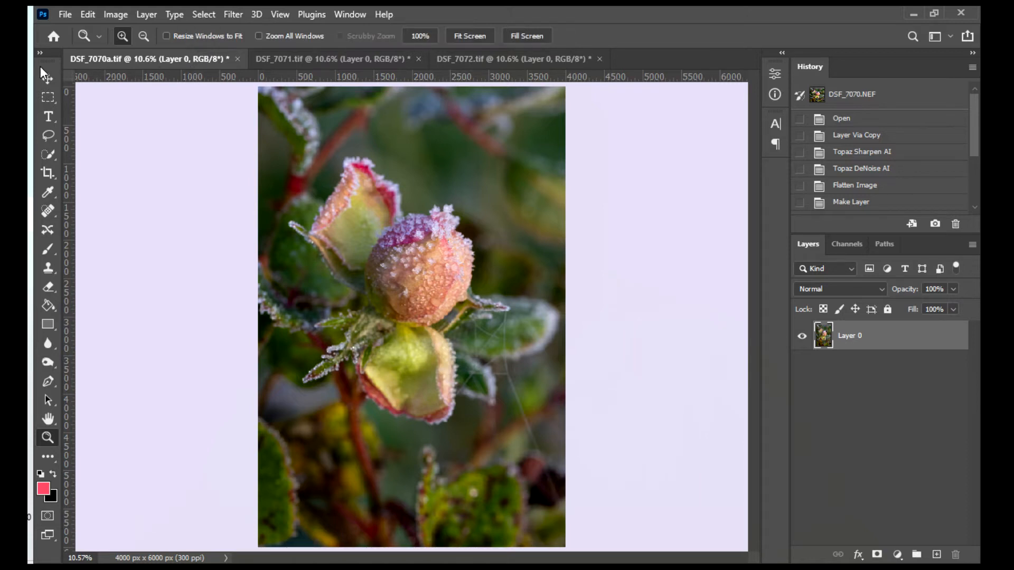
pyautogui.click(41, 80)
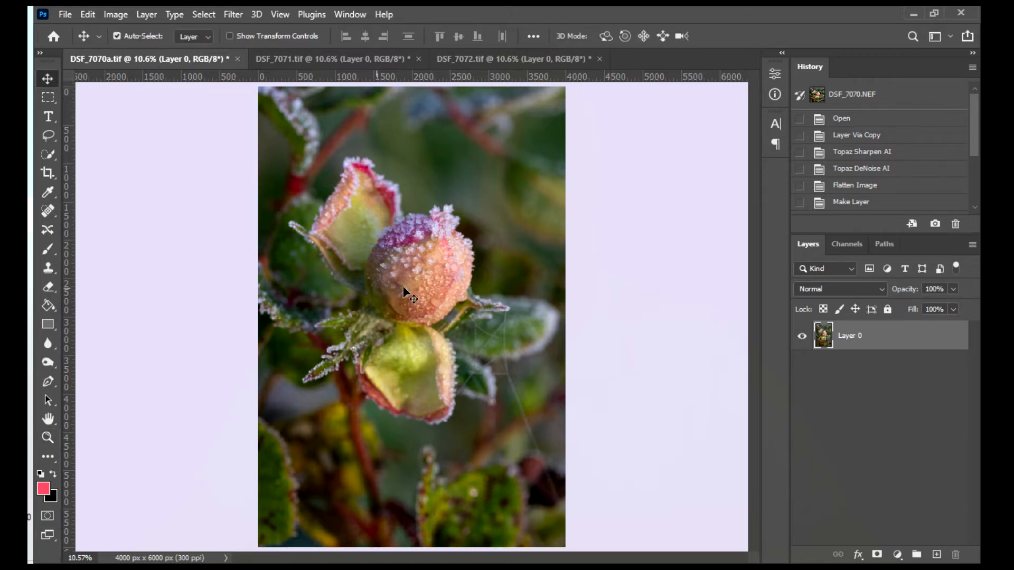
pyautogui.click(346, 53)
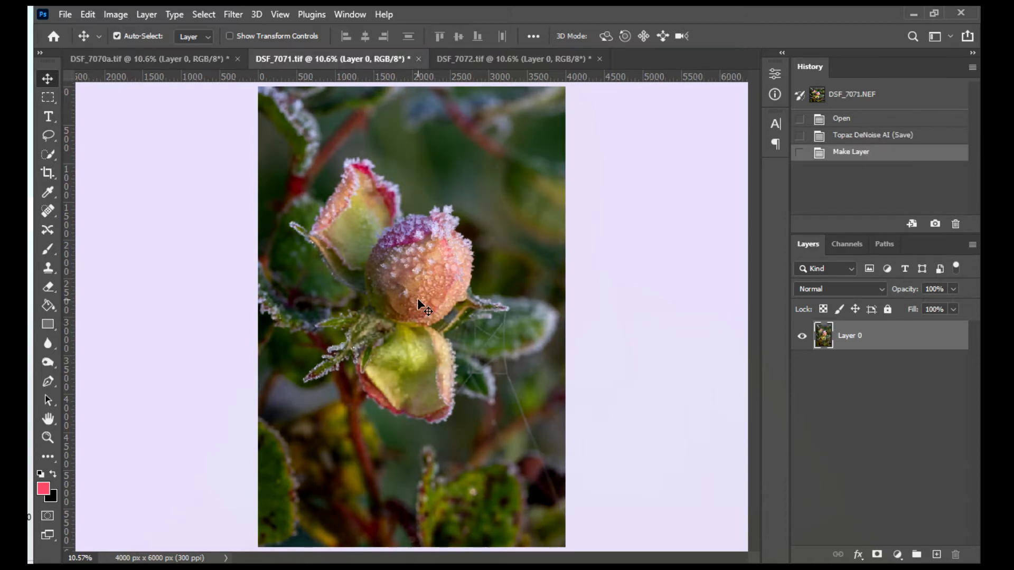
pyautogui.moveTo(418, 301); pyautogui.dragTo(319, 230)
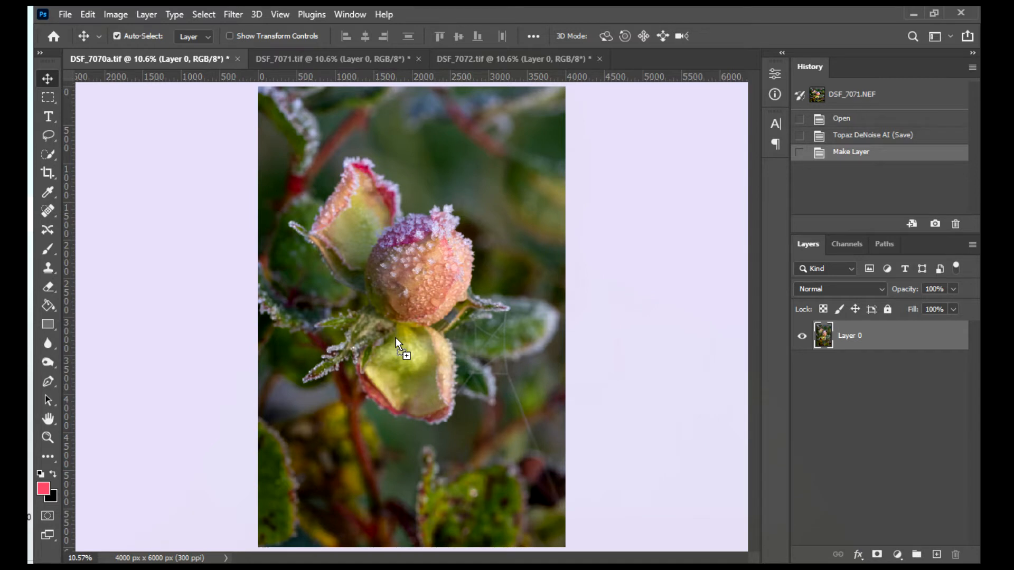
pyautogui.moveTo(396, 339); pyautogui.dragTo(396, 338)
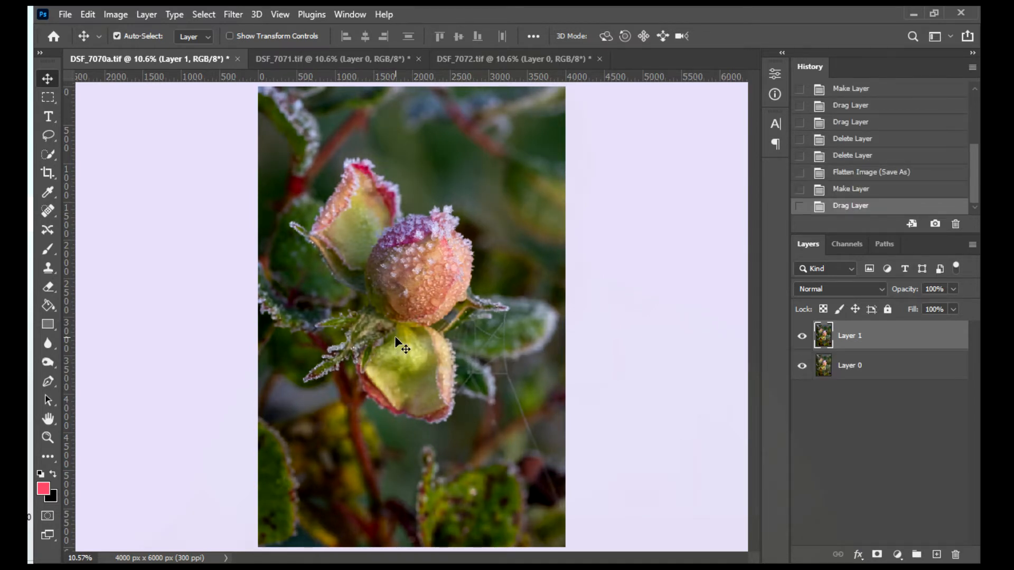
# - Copy the DSF_7072.tif image into DSF_7070a.tif as another layer on top of the stack
pyautogui.click(506, 60)
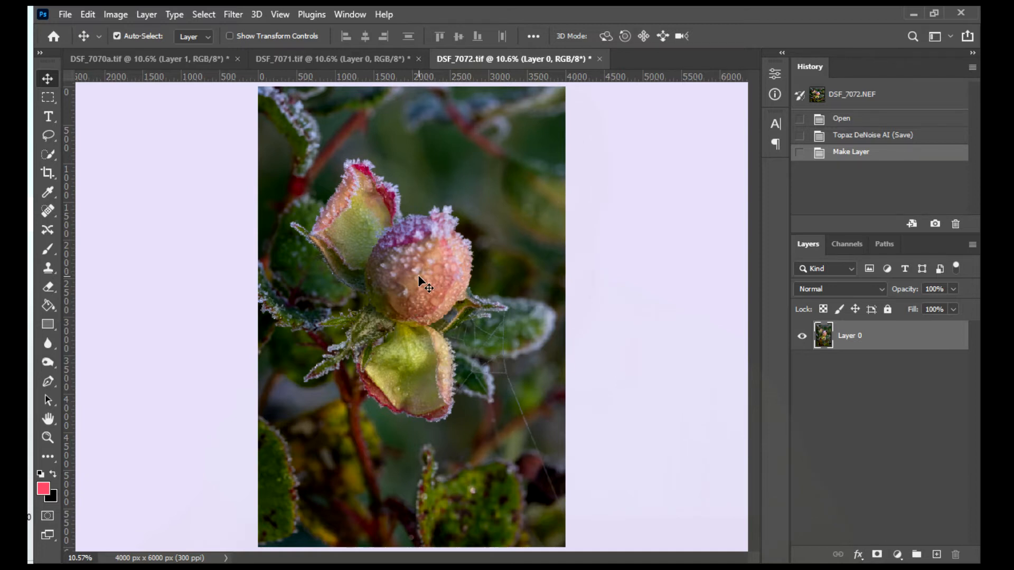
pyautogui.moveTo(417, 275); pyautogui.dragTo(192, 65)
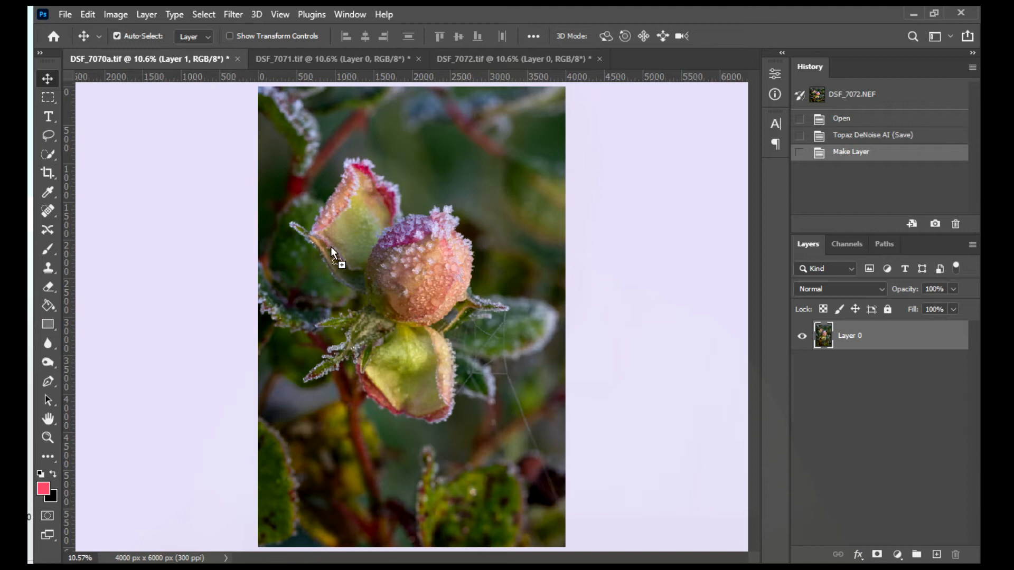
pyautogui.moveTo(398, 356); pyautogui.dragTo(399, 356)
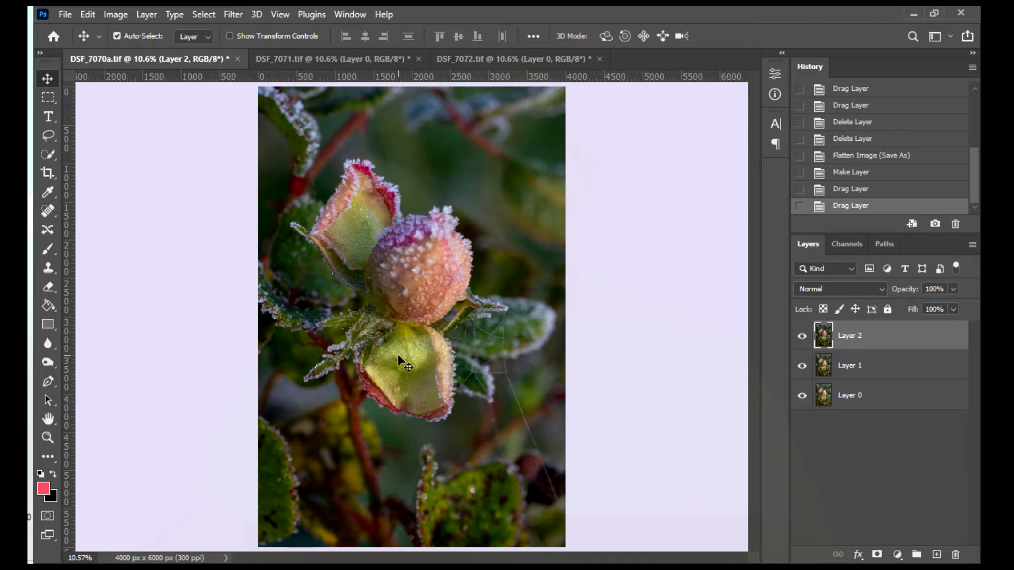
# - Hide and reshow Layer 2 and Layer 1 to compare the stacked images
pyautogui.click(802, 338)
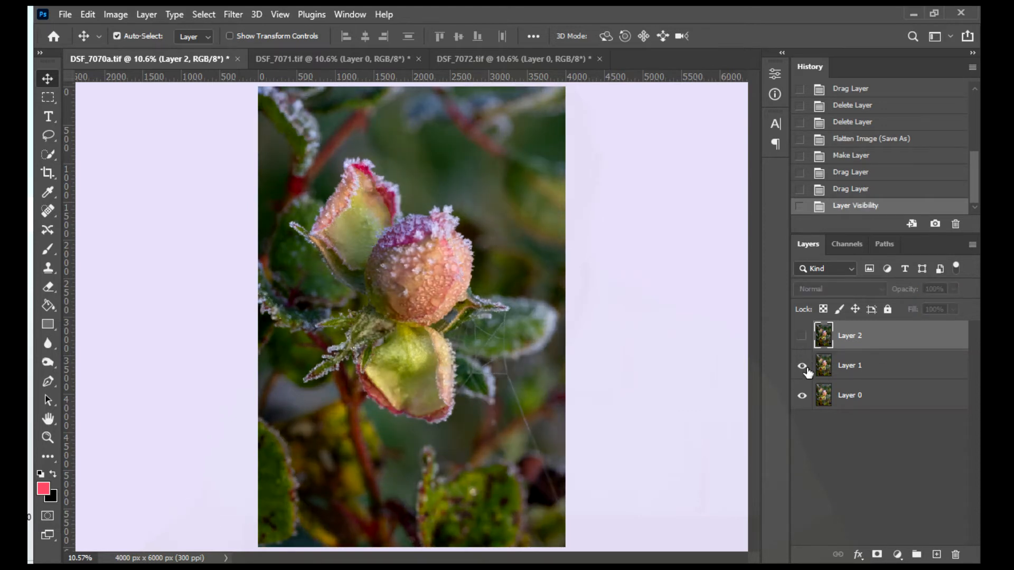
pyautogui.click(802, 367)
pyautogui.click(802, 366)
pyautogui.click(801, 336)
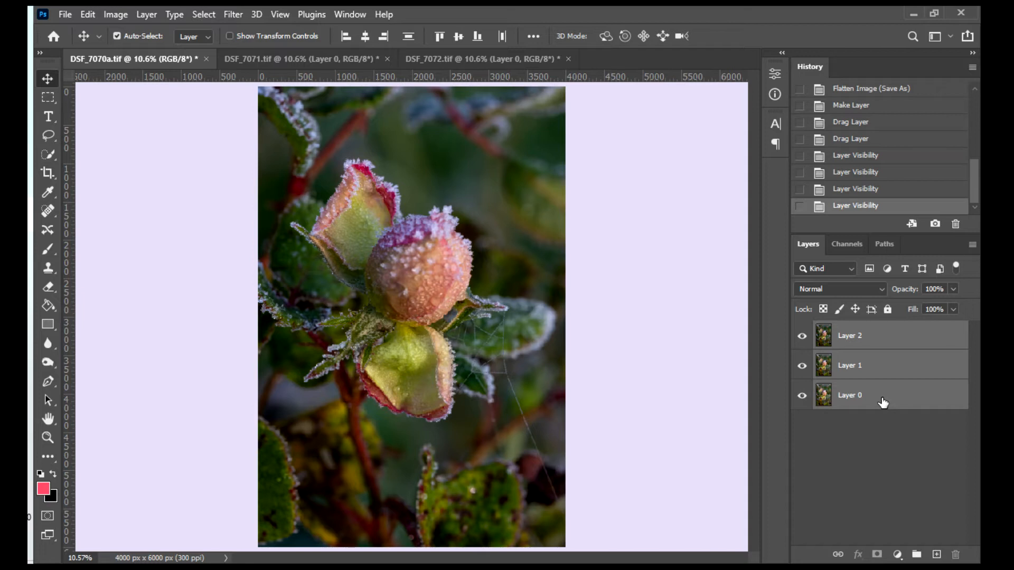
# - Auto-align Layer 2, Layer 1 and Layer 0 together using the Auto projection
pyautogui.click(89, 14)
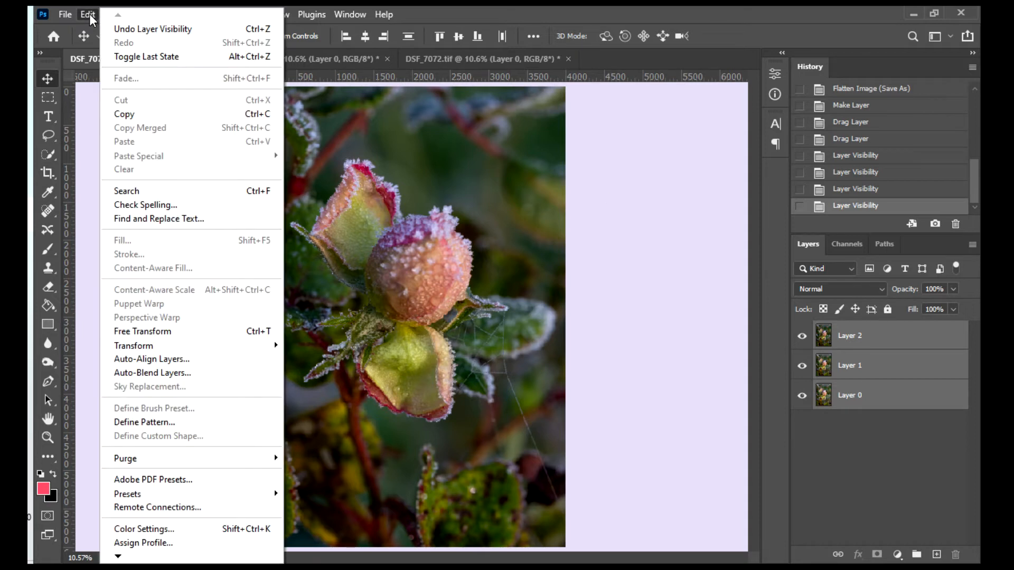
pyautogui.click(124, 361)
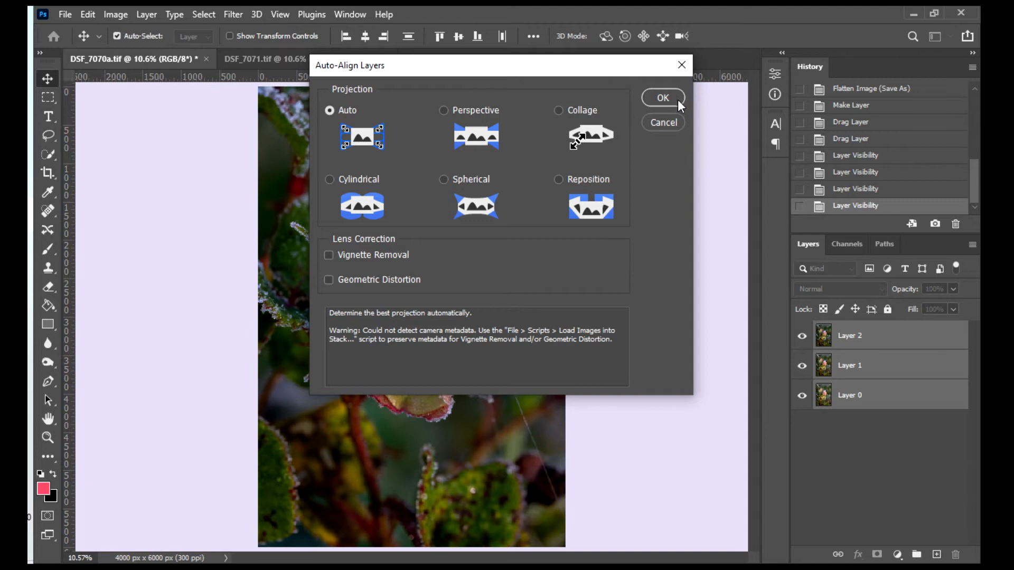
pyautogui.click(663, 98)
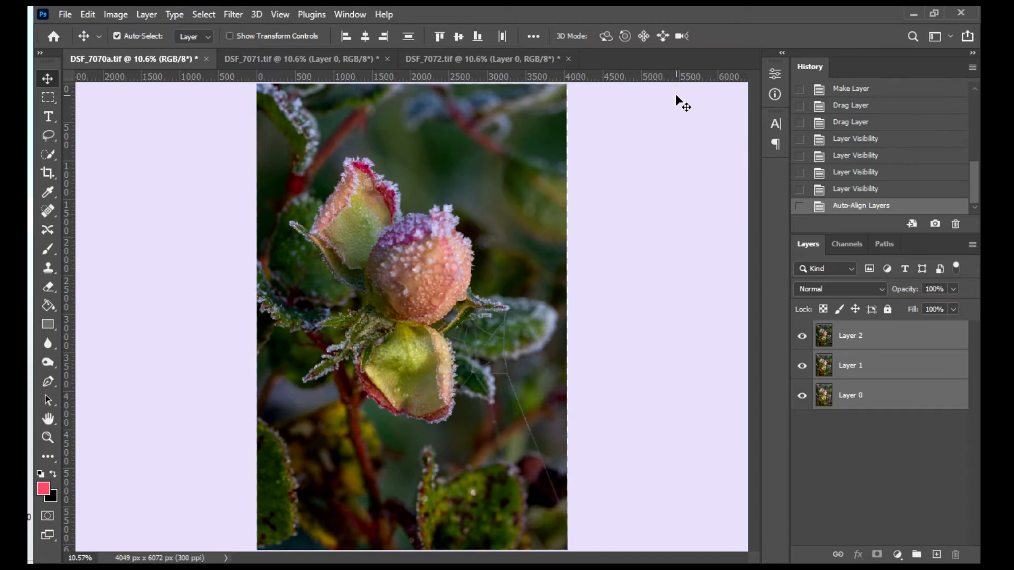
# - Inspect the photo's upper-right corner up close while hiding and reshowing Layer 2 and Layer 1 to compare the aligned edges
pyautogui.click(48, 437)
pyautogui.click(569, 126)
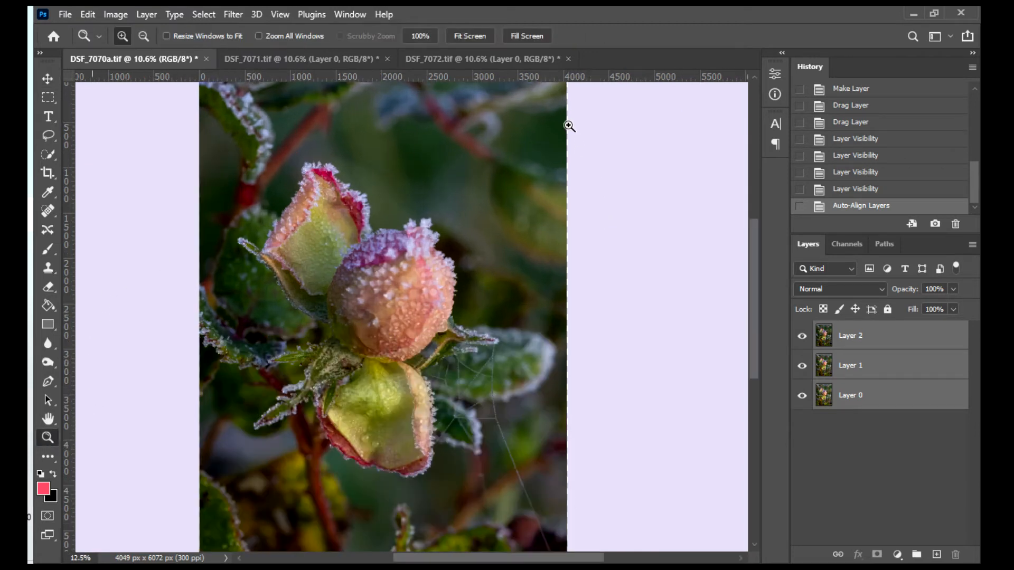
pyautogui.click(568, 126)
pyautogui.click(568, 125)
pyautogui.moveTo(754, 248); pyautogui.dragTo(758, 203)
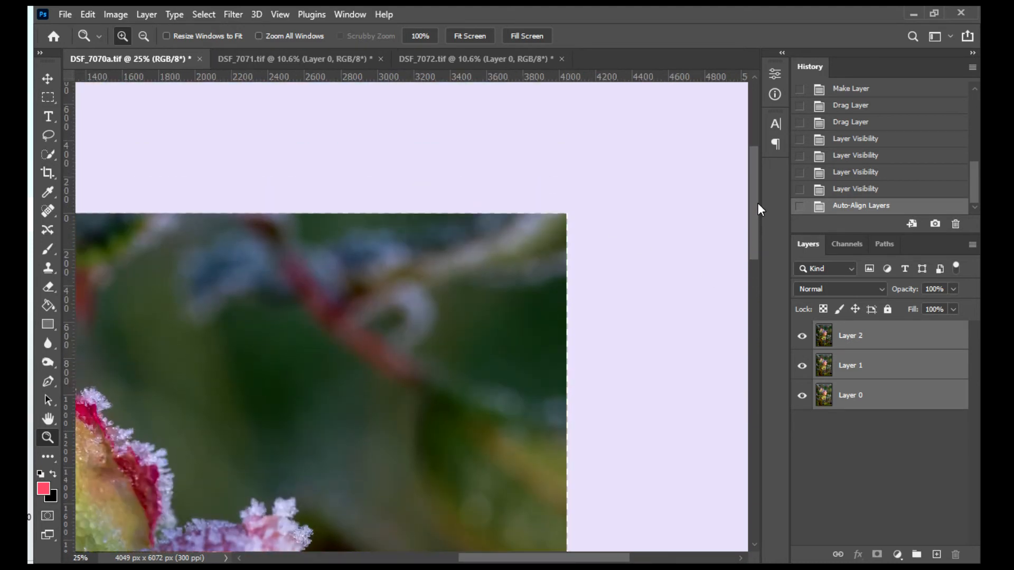
pyautogui.click(801, 337)
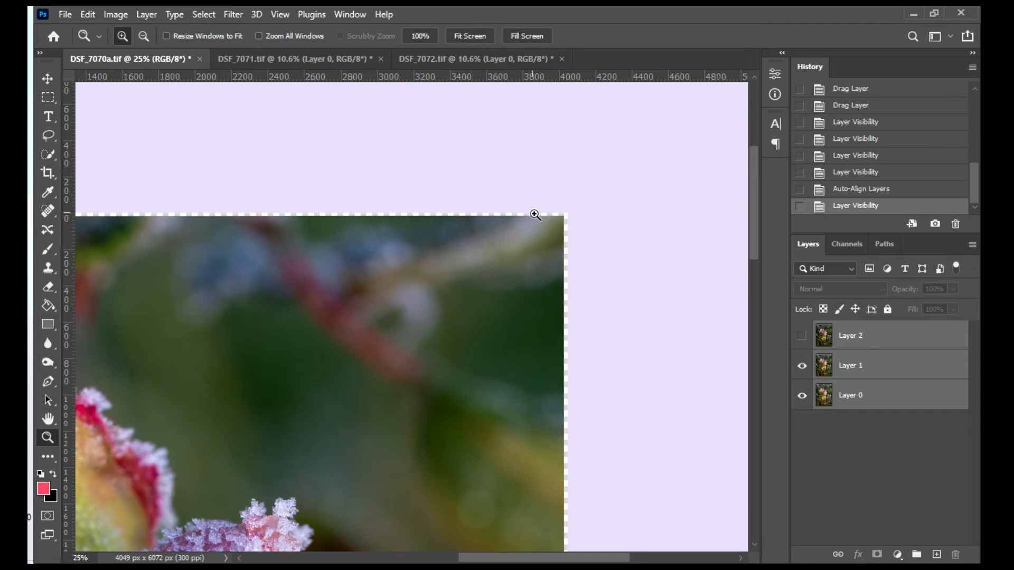
pyautogui.click(801, 365)
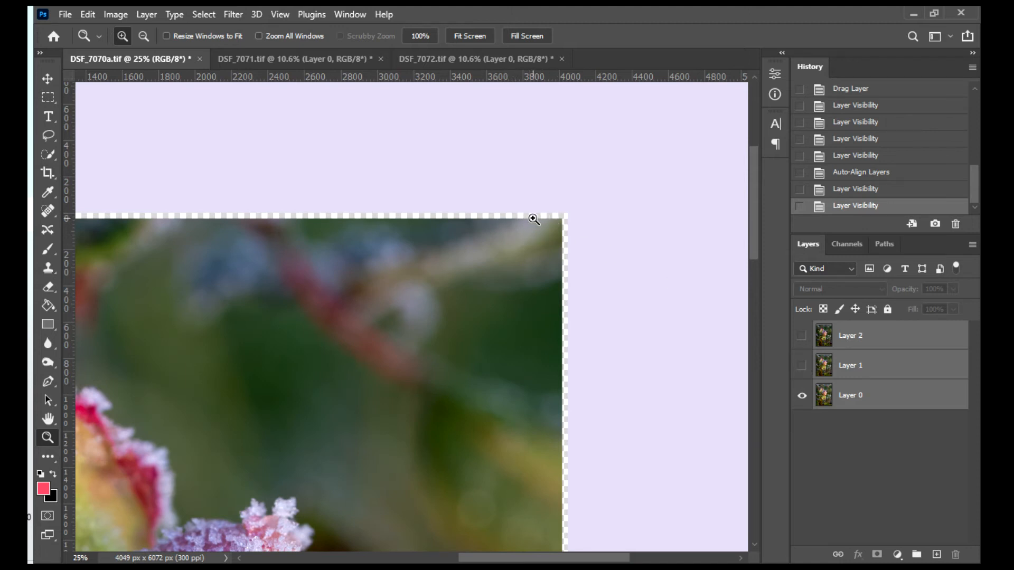
pyautogui.click(804, 363)
pyautogui.click(802, 336)
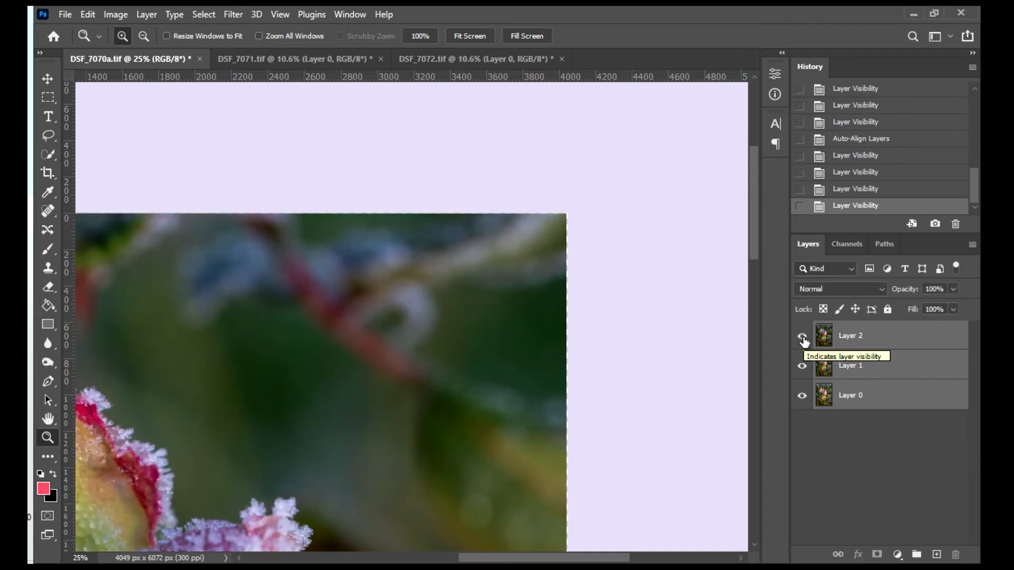
# - Auto-blend the three aligned layers using Stack Images with Seamless Tones and Colors, leaving Content Aware Fill Transparent Areas off
pyautogui.hotkey('ctrl', '0')
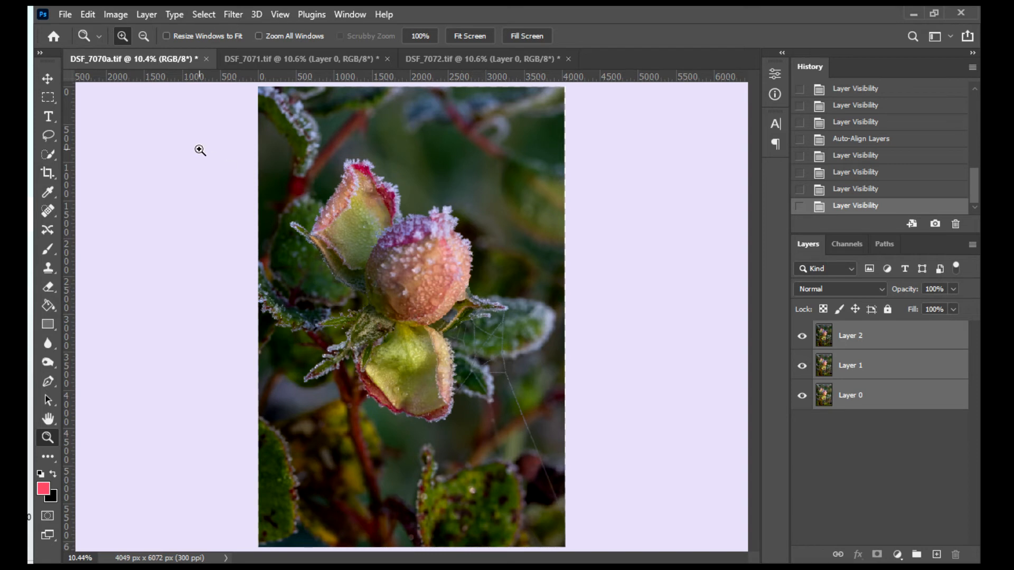
pyautogui.click(86, 14)
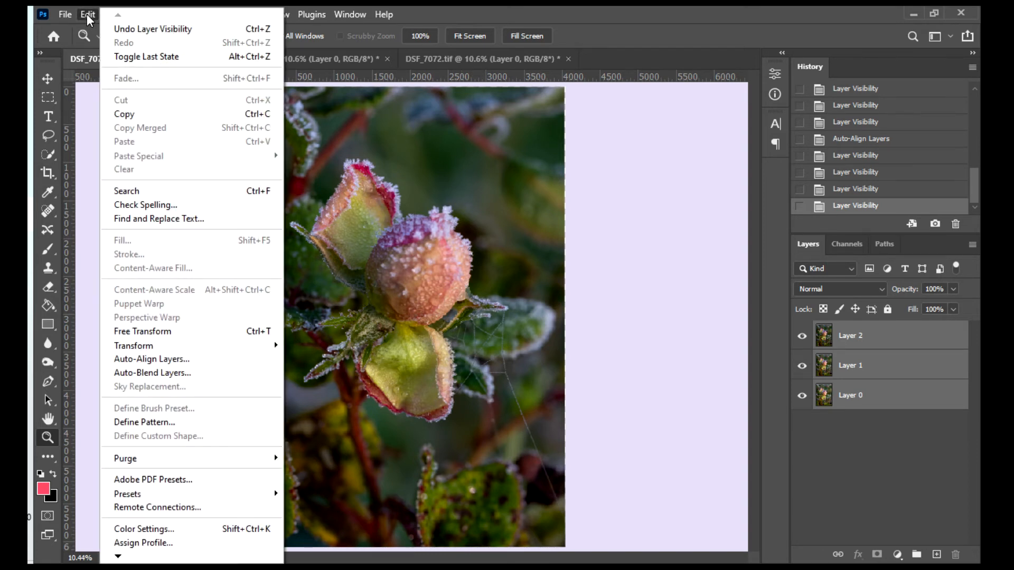
pyautogui.click(165, 373)
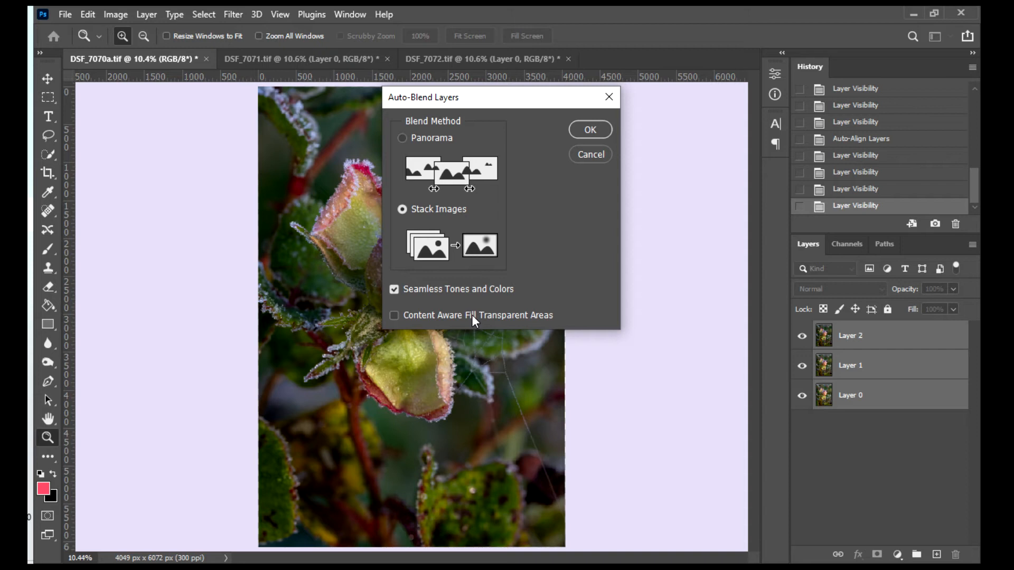
pyautogui.click(581, 133)
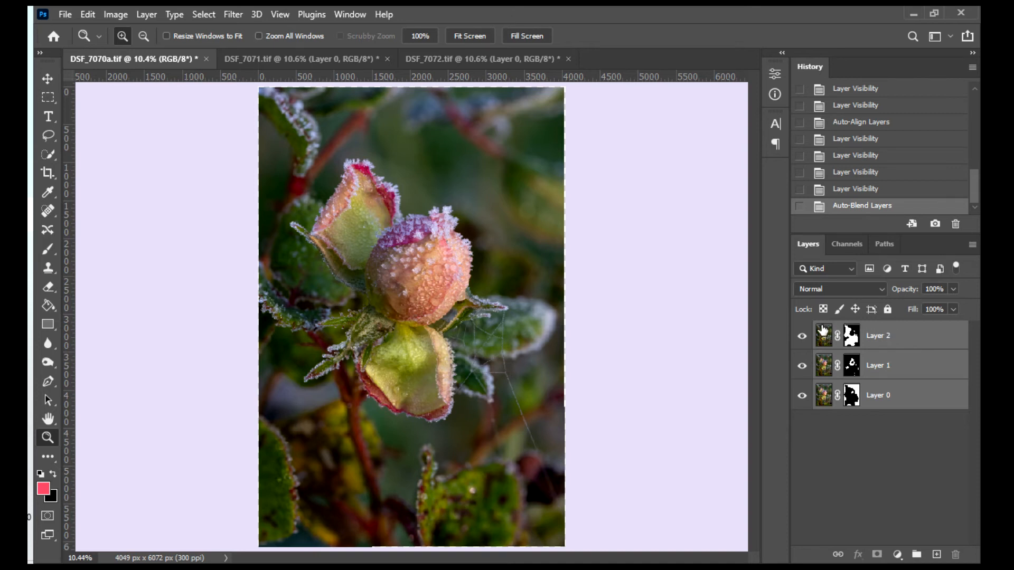
# - Hide and reshow Layer 2 and Layer 1 in turn to see what each masked layer contributes to the blend
pyautogui.click(802, 338)
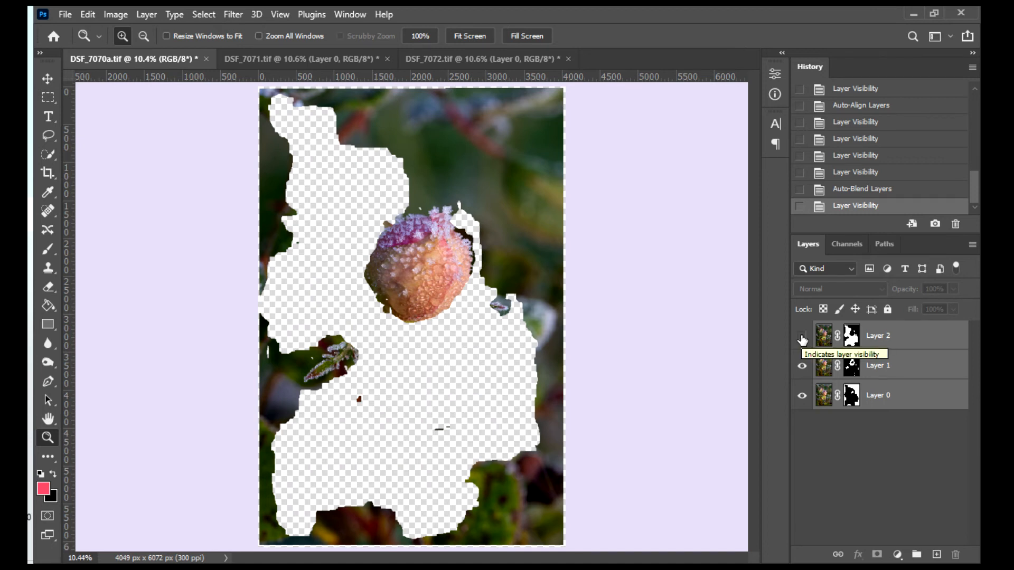
pyautogui.click(803, 336)
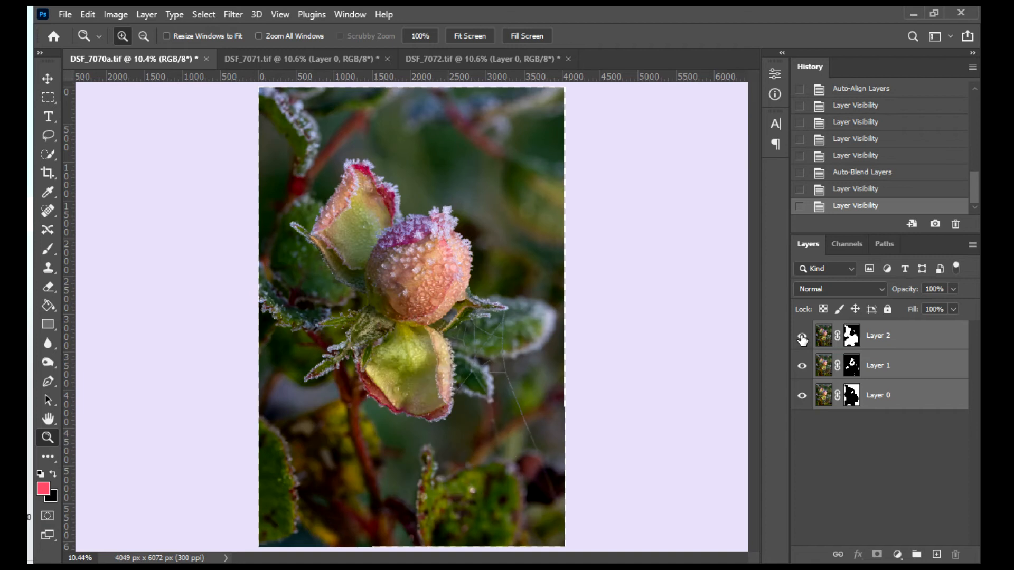
pyautogui.click(802, 366)
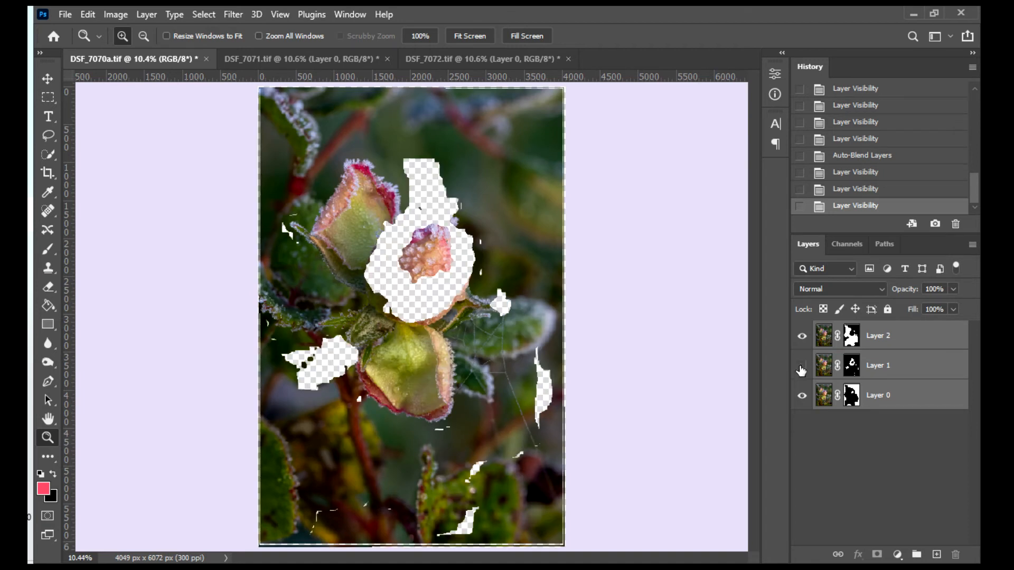
pyautogui.click(801, 366)
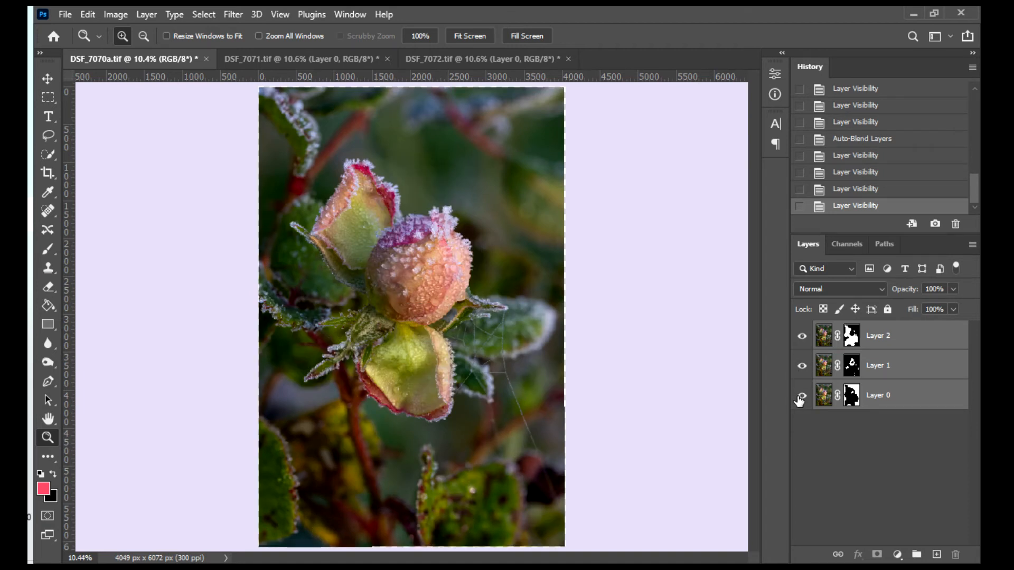
# - View Layer 2 and Layer 1 each in isolation with Layer 0 hidden, and reshow all three layers
pyautogui.click(801, 397)
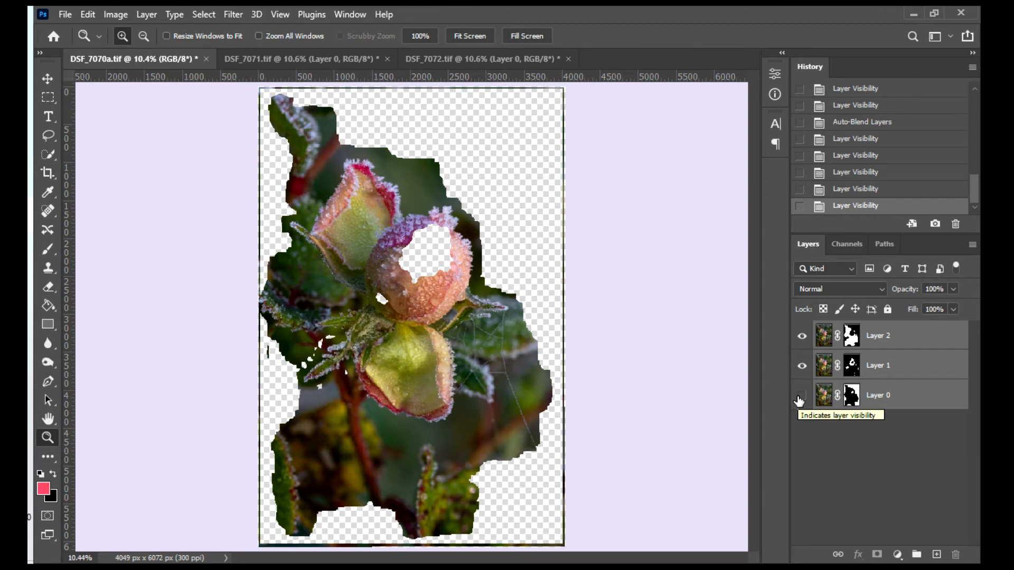
pyautogui.click(803, 367)
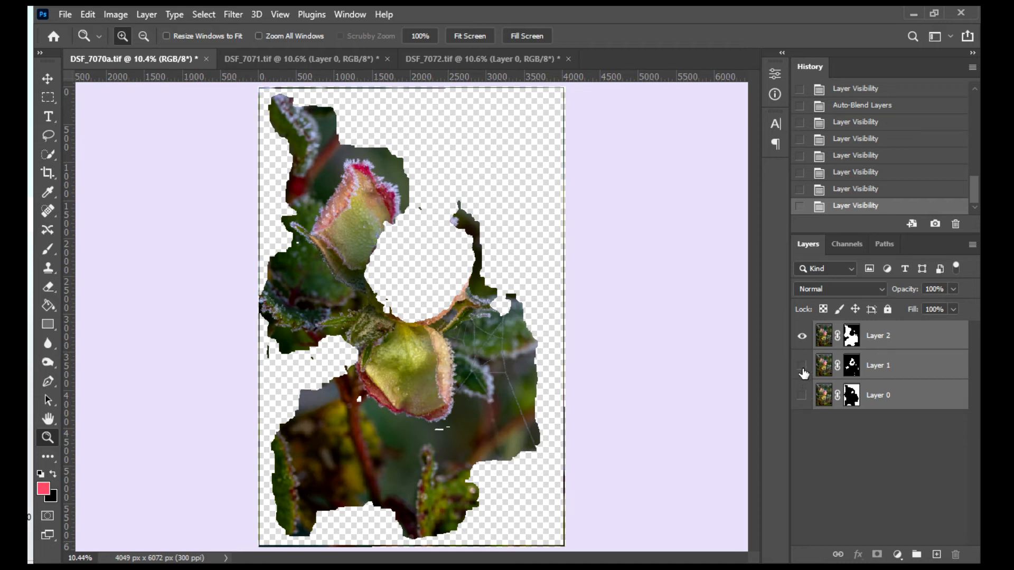
pyautogui.click(804, 366)
pyautogui.click(803, 338)
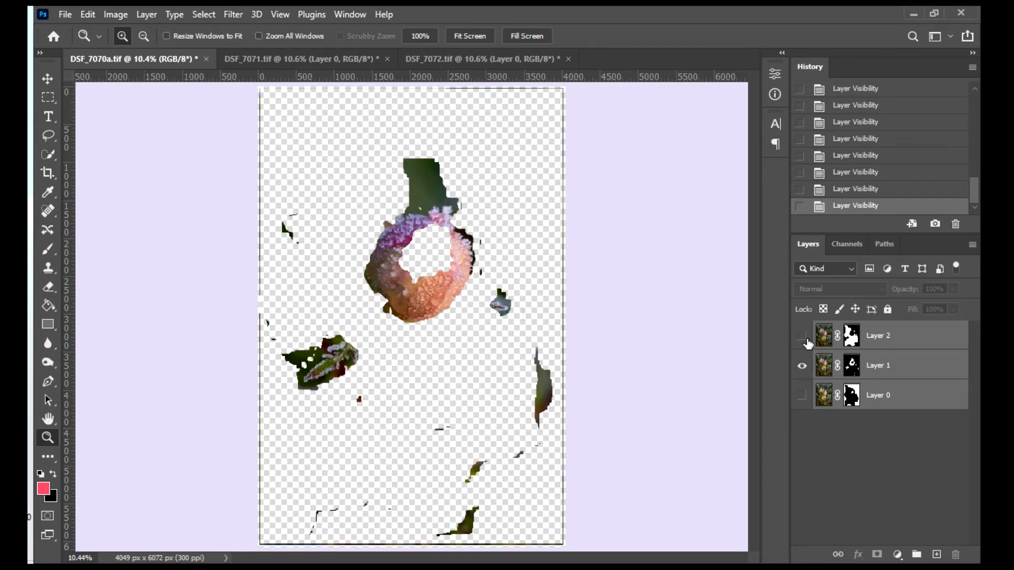
pyautogui.click(802, 395)
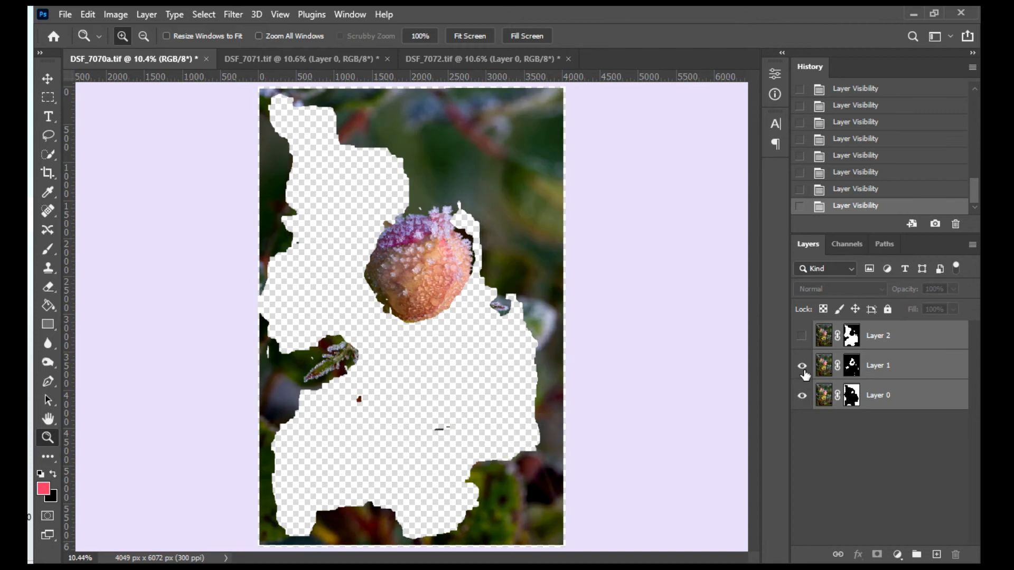
pyautogui.click(802, 366)
pyautogui.click(802, 366)
pyautogui.click(804, 336)
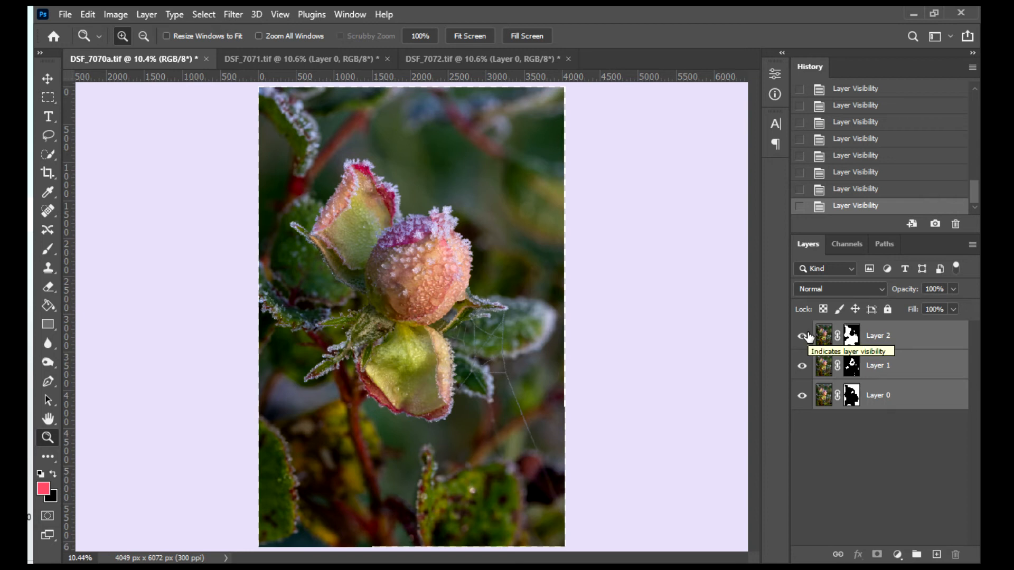
# - Flatten the blended layers into a single background image
pyautogui.click(146, 14)
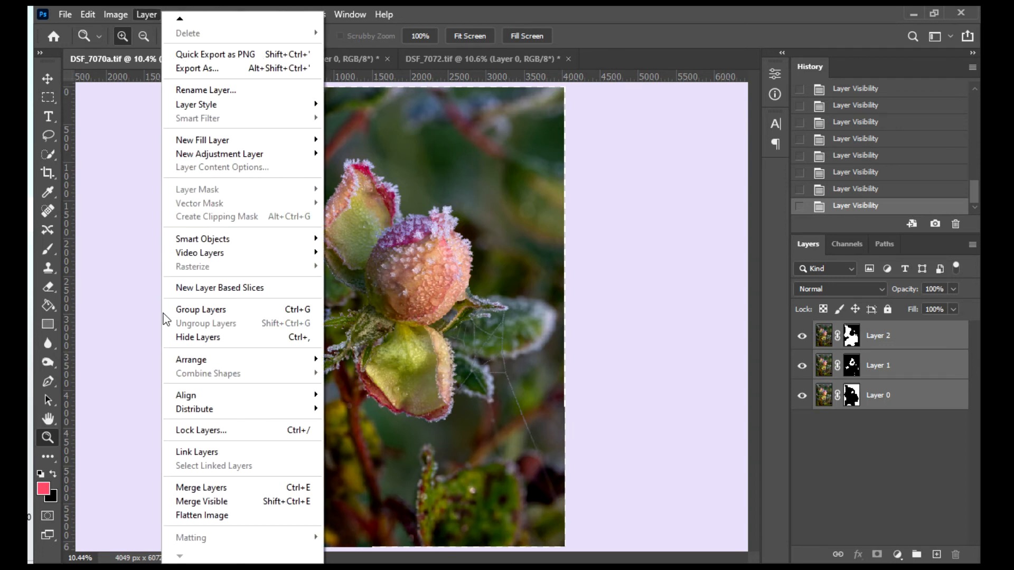
pyautogui.click(201, 515)
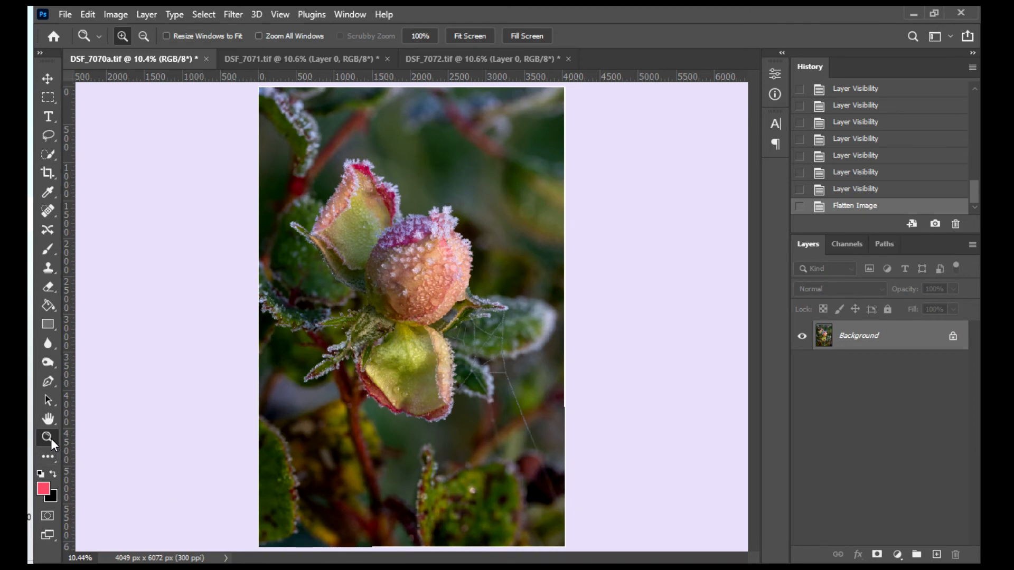
# - Examine the frost crystals across the top of the central rosebud at 66.67% magnification
pyautogui.click(407, 235)
pyautogui.click(408, 236)
pyautogui.click(407, 235)
pyautogui.click(407, 235)
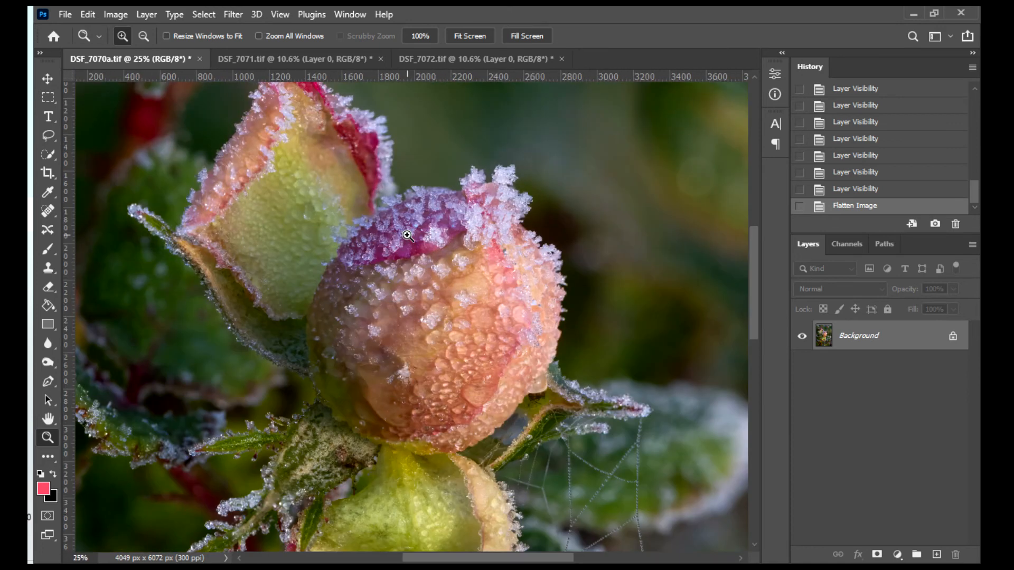
pyautogui.click(407, 235)
pyautogui.click(407, 235)
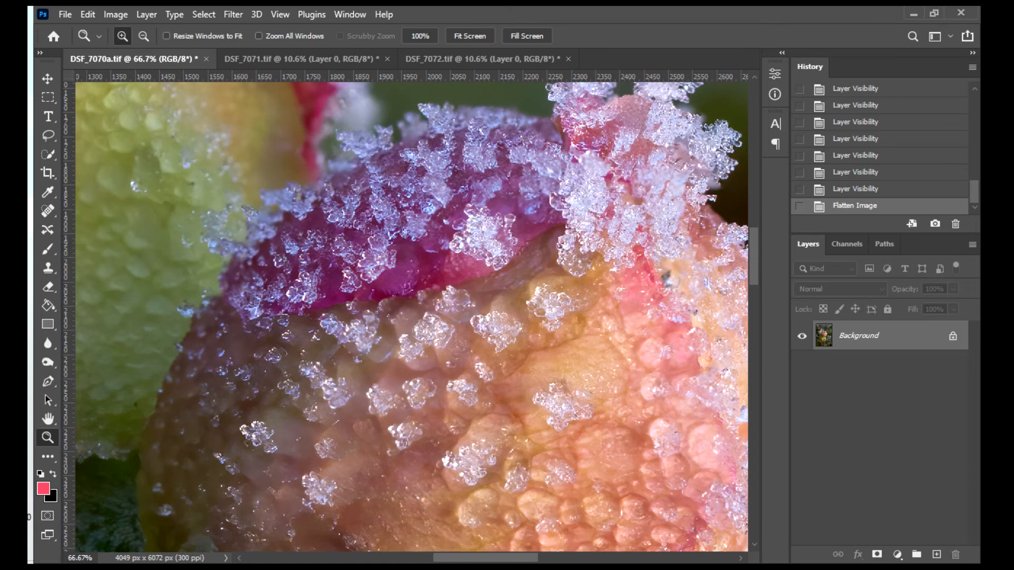
pyautogui.click(48, 419)
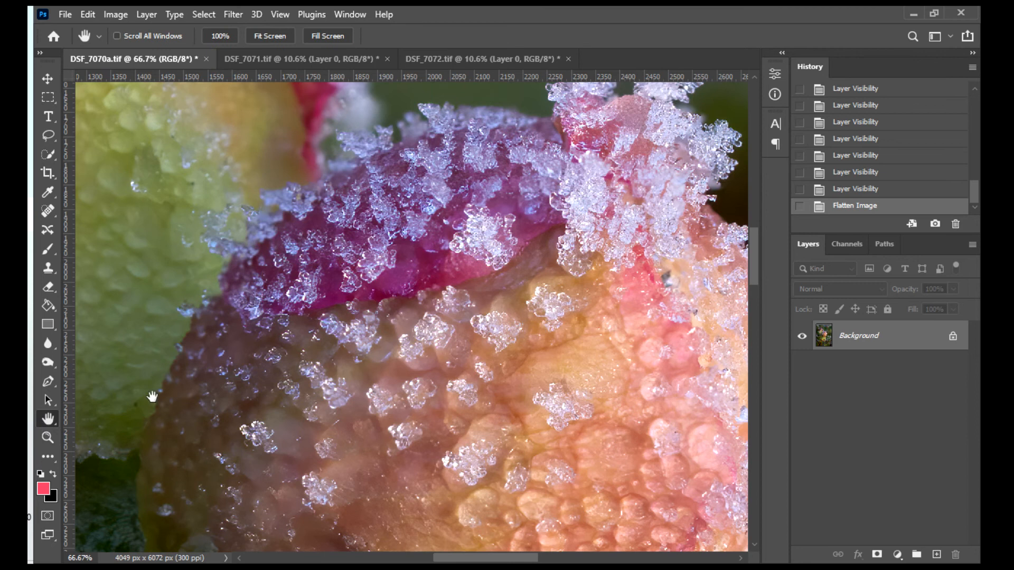
pyautogui.moveTo(518, 194); pyautogui.dragTo(432, 333)
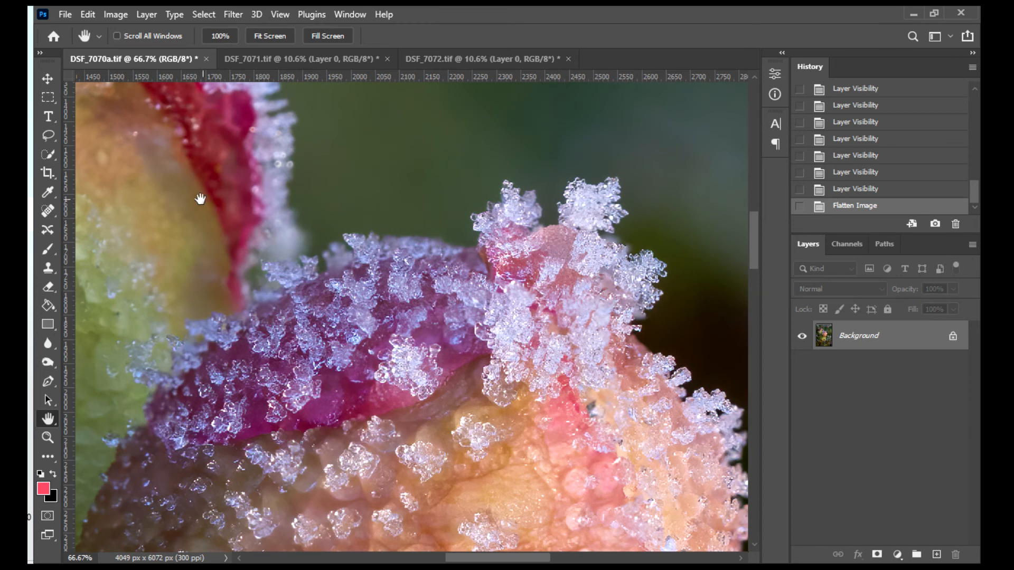
# - Examine the sharpness of the upper rosebud and of the frosted leaves below it, and return to the full image
pyautogui.moveTo(181, 169); pyautogui.dragTo(414, 389)
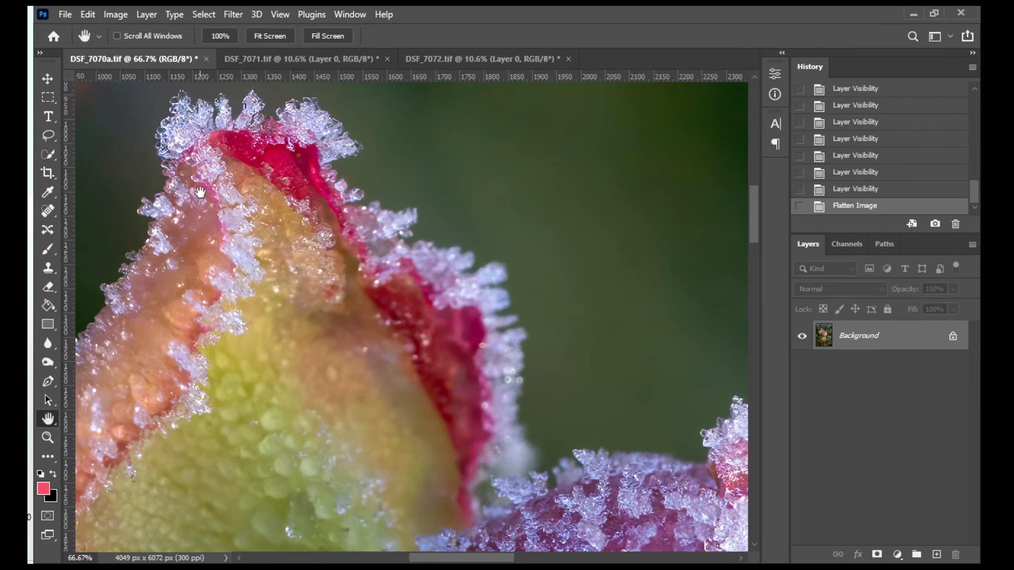
pyautogui.moveTo(266, 413); pyautogui.dragTo(452, 199)
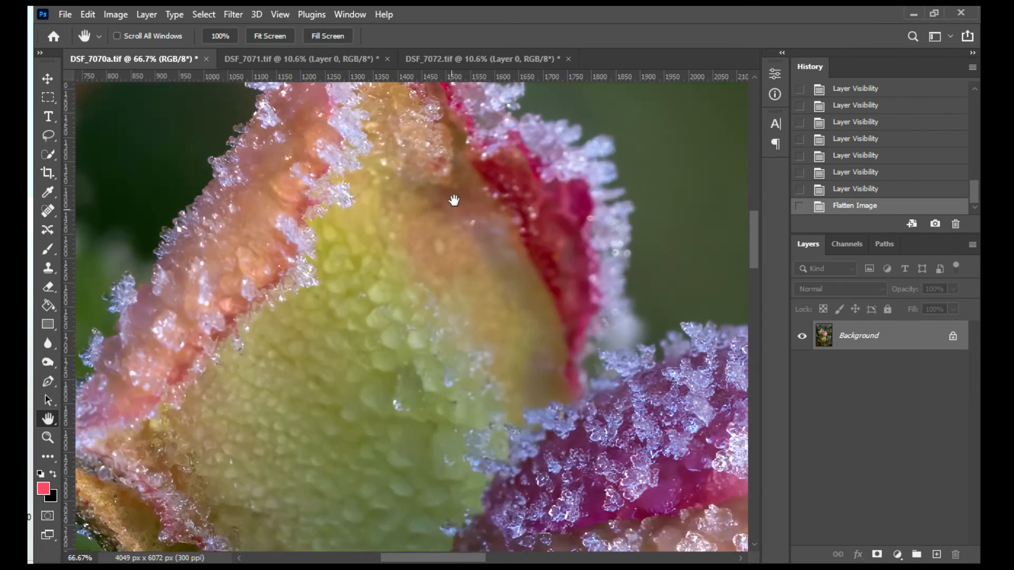
pyautogui.moveTo(396, 333); pyautogui.dragTo(413, 198)
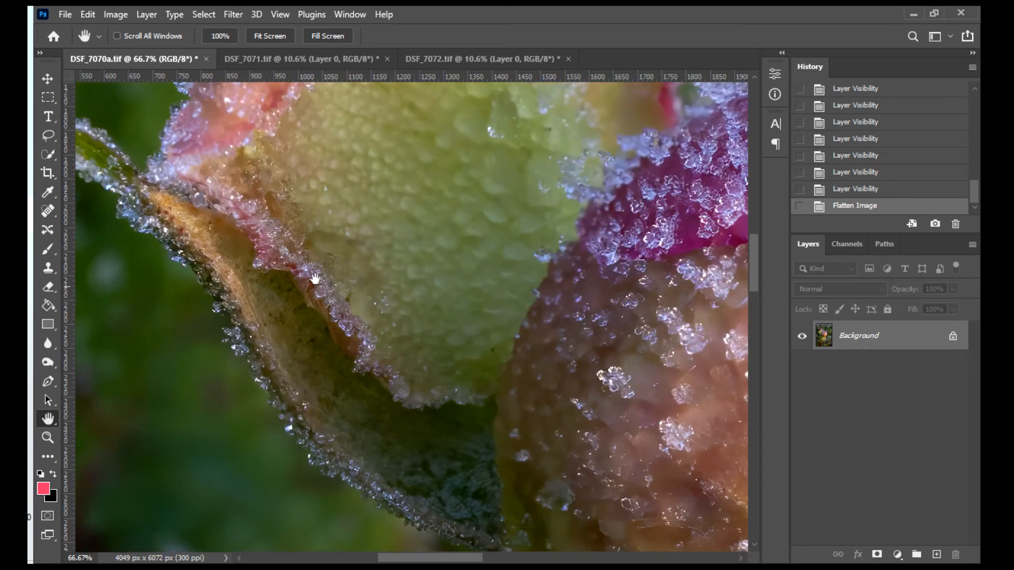
pyautogui.moveTo(298, 322); pyautogui.dragTo(290, 231)
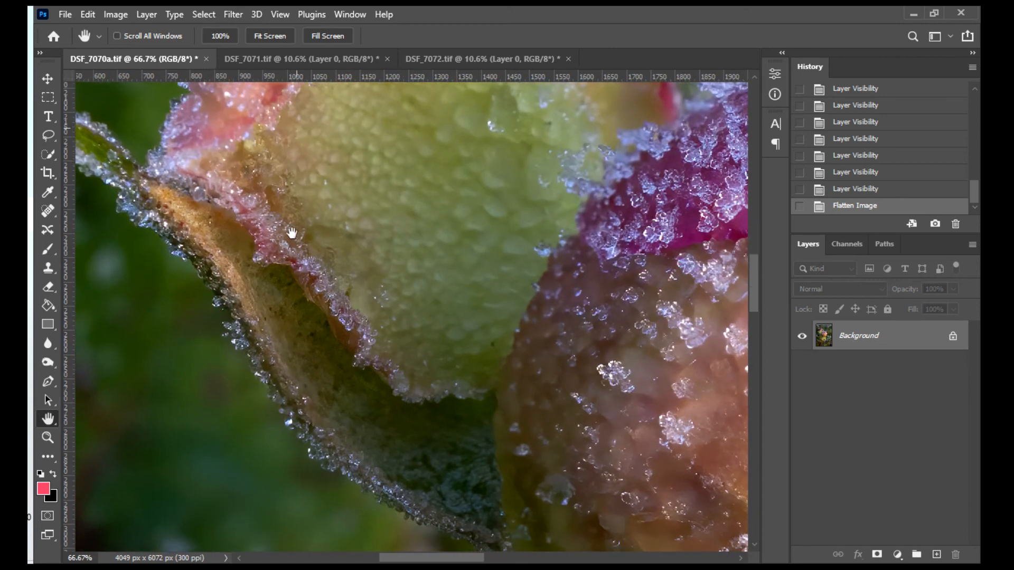
pyautogui.moveTo(272, 372); pyautogui.dragTo(262, 170)
pyautogui.moveTo(325, 327)
pyautogui.mouseDown()
pyautogui.moveTo(331, 195)
pyautogui.moveTo(364, 136)
pyautogui.mouseUp()
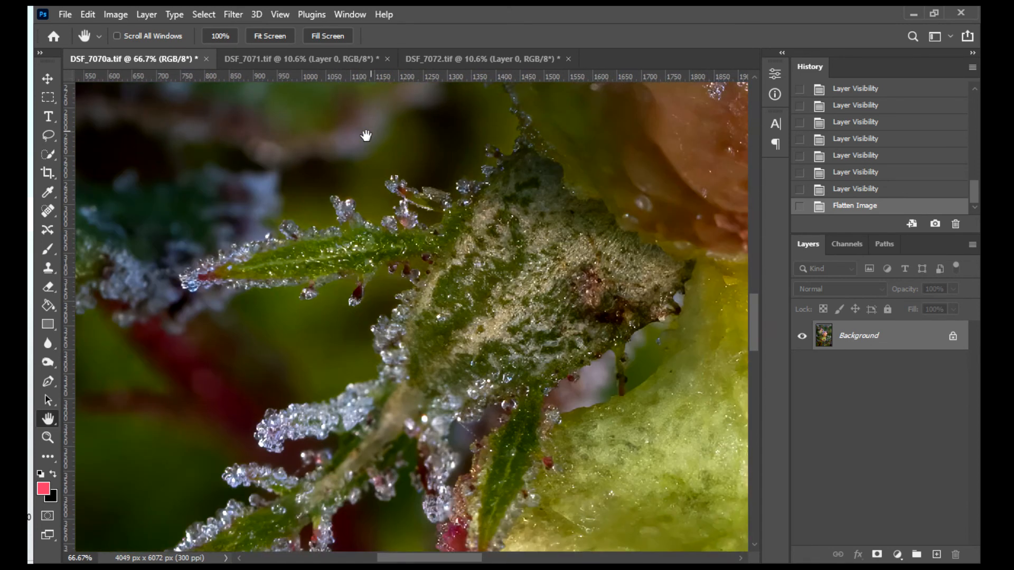
pyautogui.moveTo(310, 322); pyautogui.dragTo(350, 167)
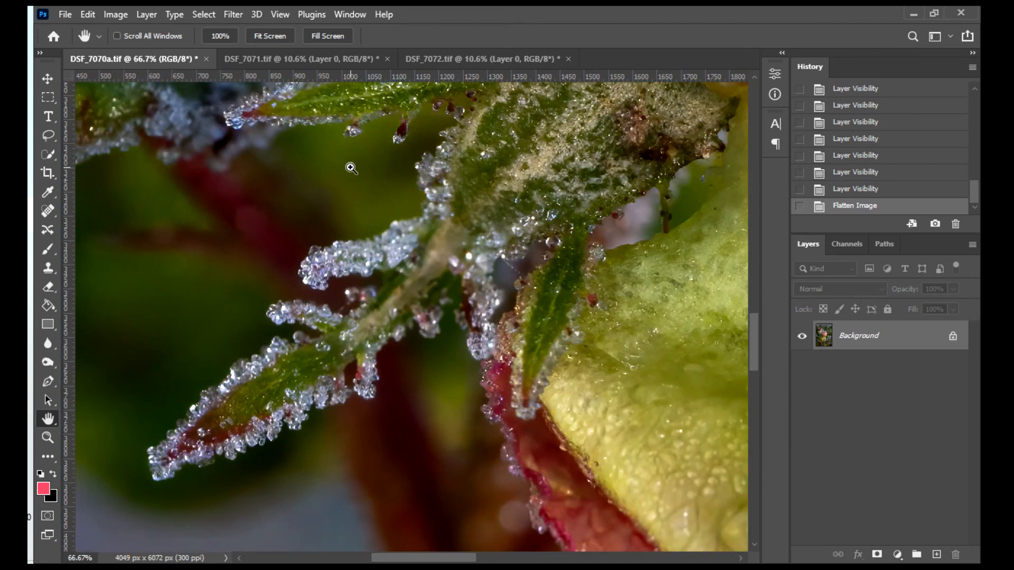
pyautogui.hotkey('ctrl', '0')
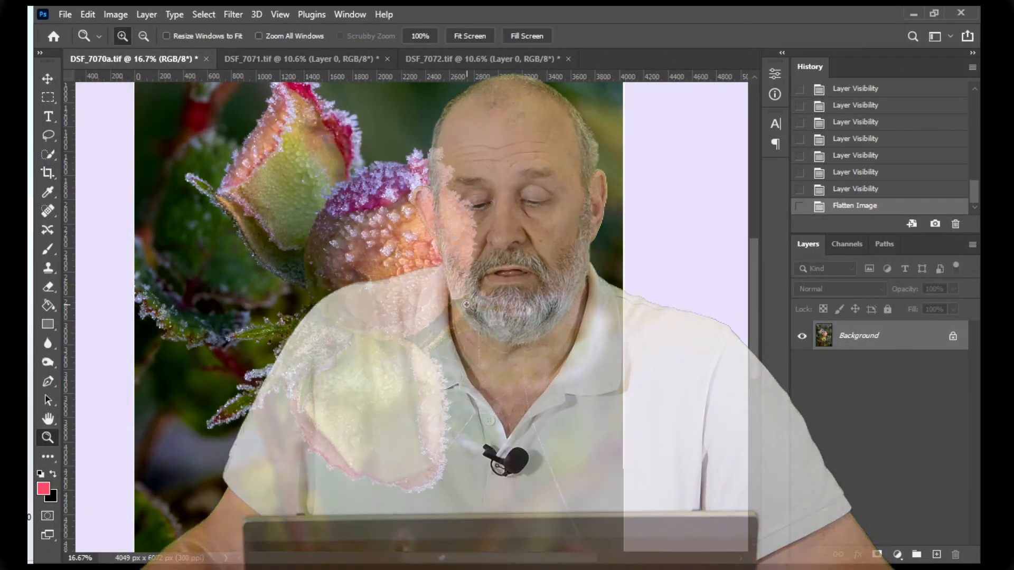
# - Examine the dark spot beneath the central rosebud beside the frosted leaf at 200% magnification
pyautogui.click(467, 305)
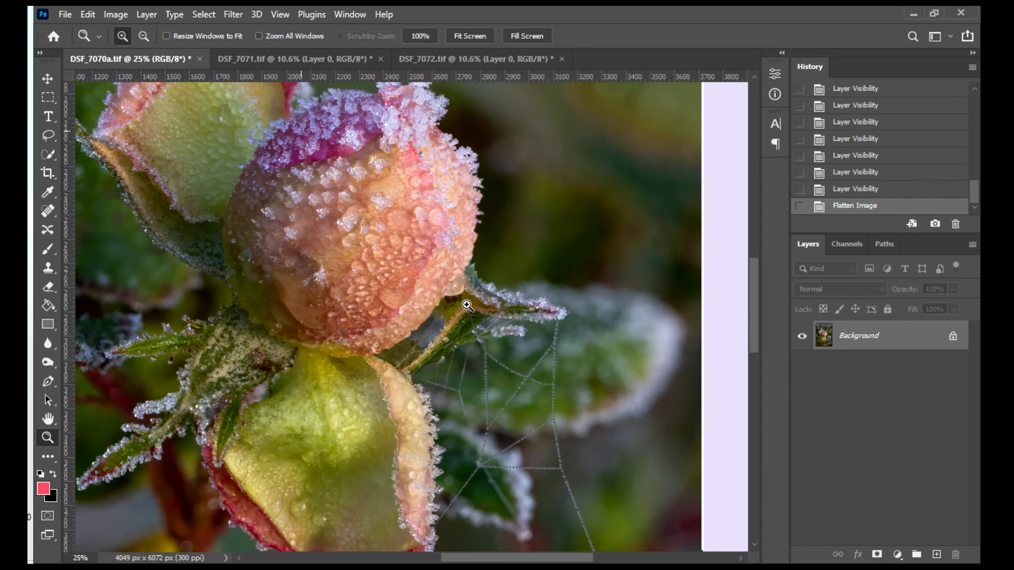
pyautogui.click(467, 305)
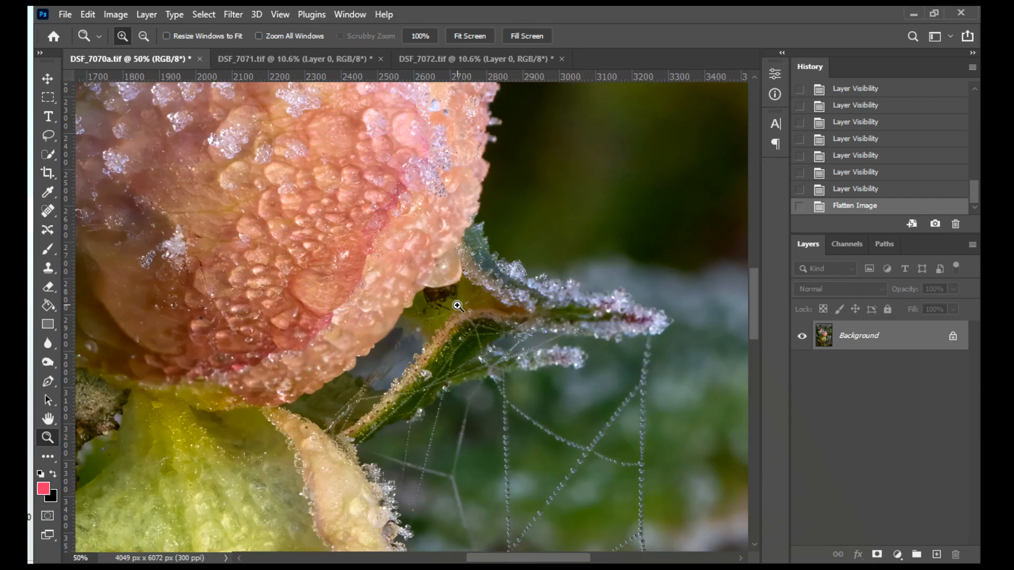
pyautogui.click(457, 306)
pyautogui.click(431, 301)
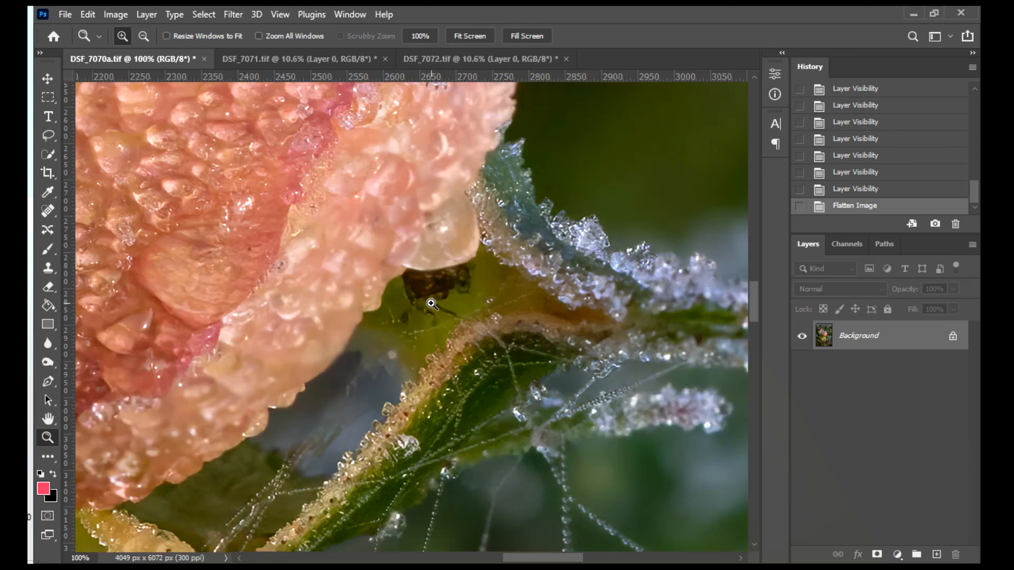
pyautogui.click(431, 304)
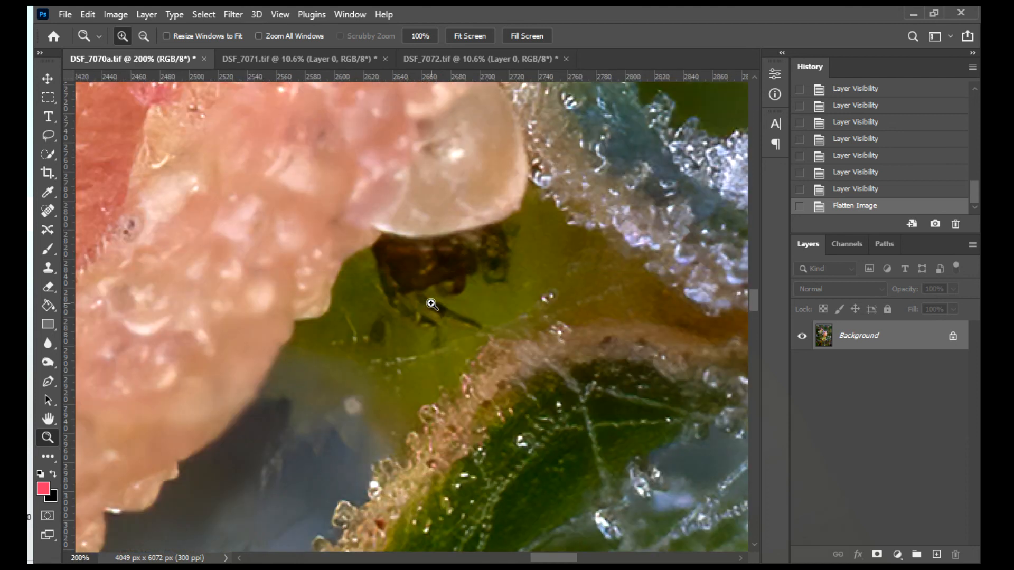